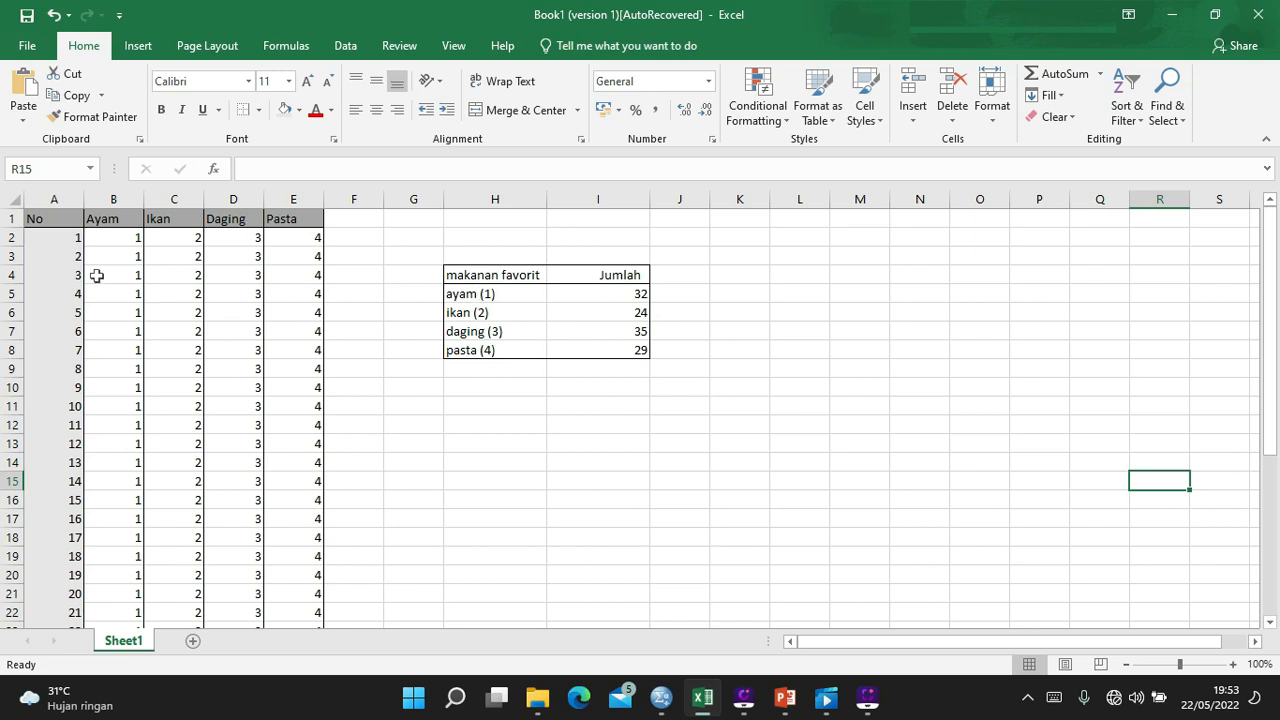
# Examine the coded survey columns for Ayam, Ikan, Daging and Pasta and compare their lengths with the makanan favorit summary table
pyautogui.scroll(-5, 417, 449)
pyautogui.scroll(-1, 300, 470)
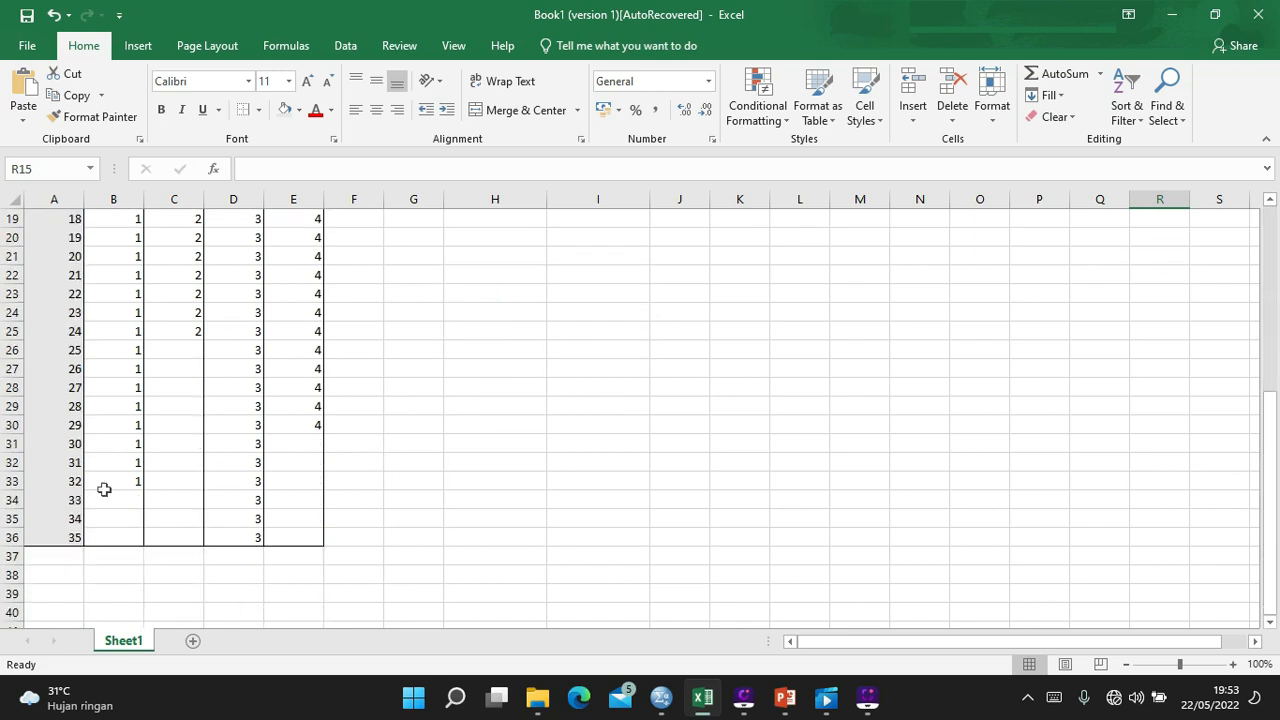
pyautogui.scroll(6, 420, 400)
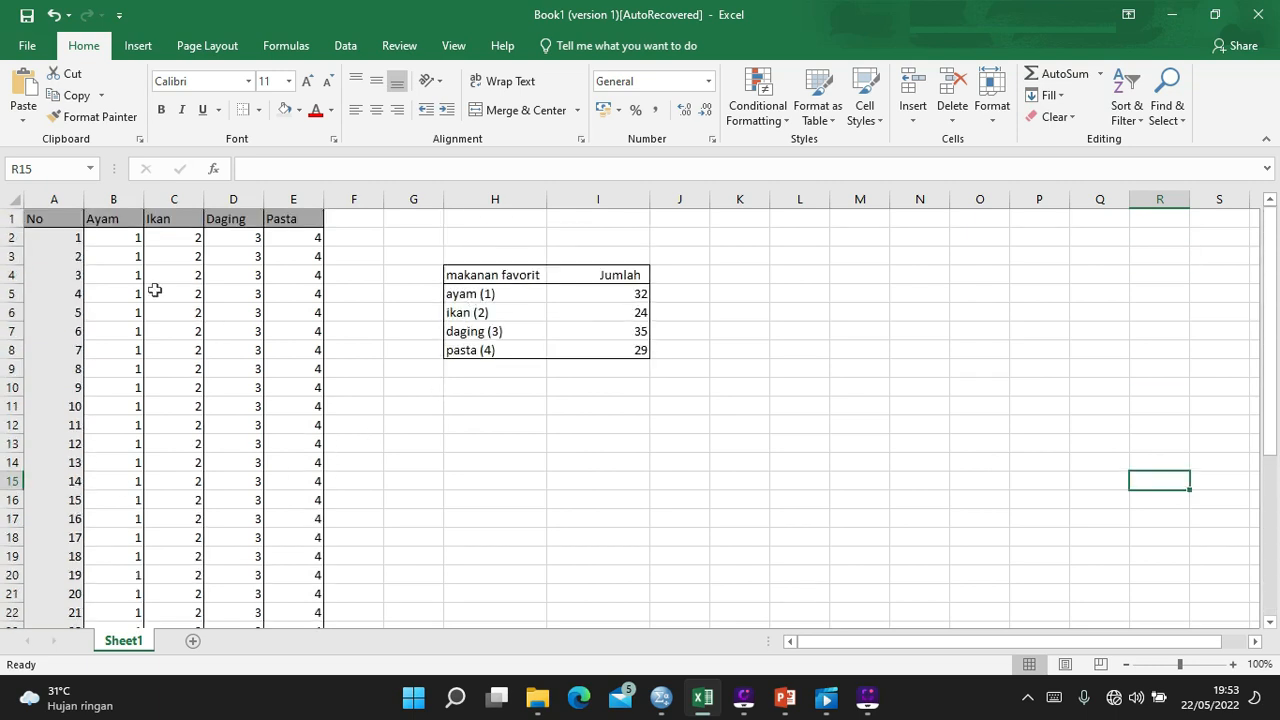
pyautogui.scroll(-1, 564, 348)
pyautogui.scroll(-5, 564, 348)
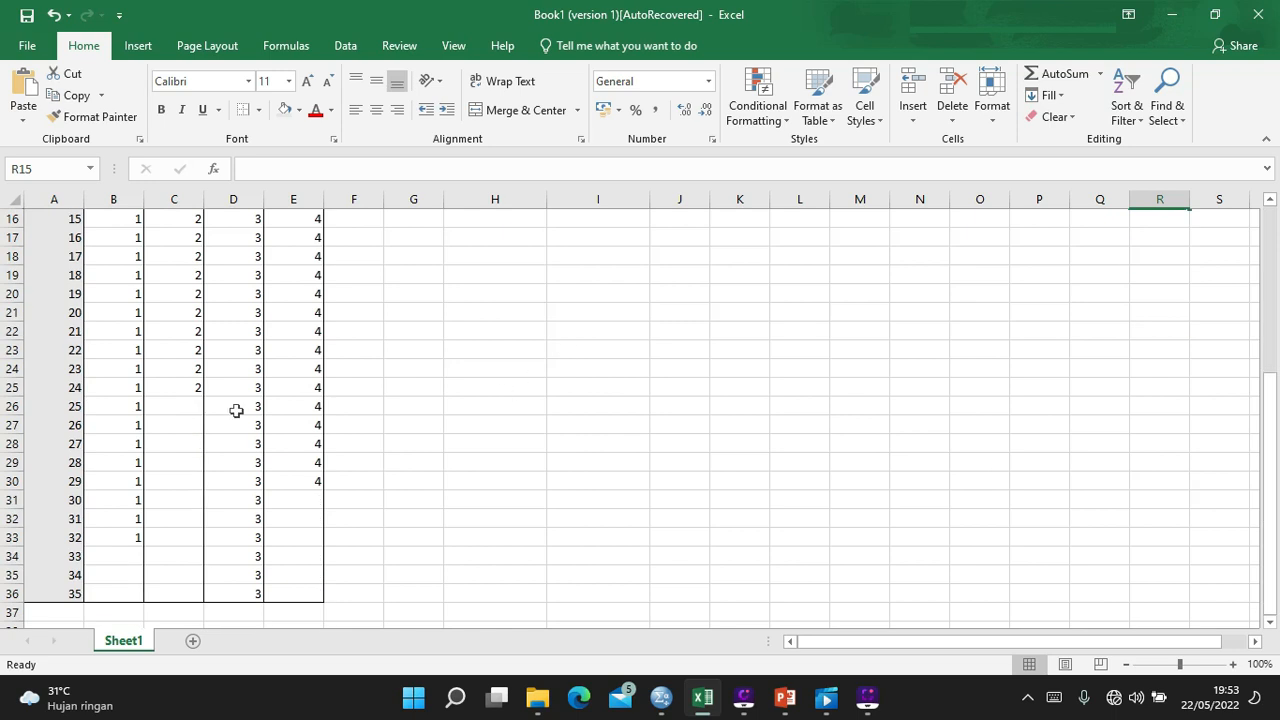
pyautogui.scroll(5, 463, 393)
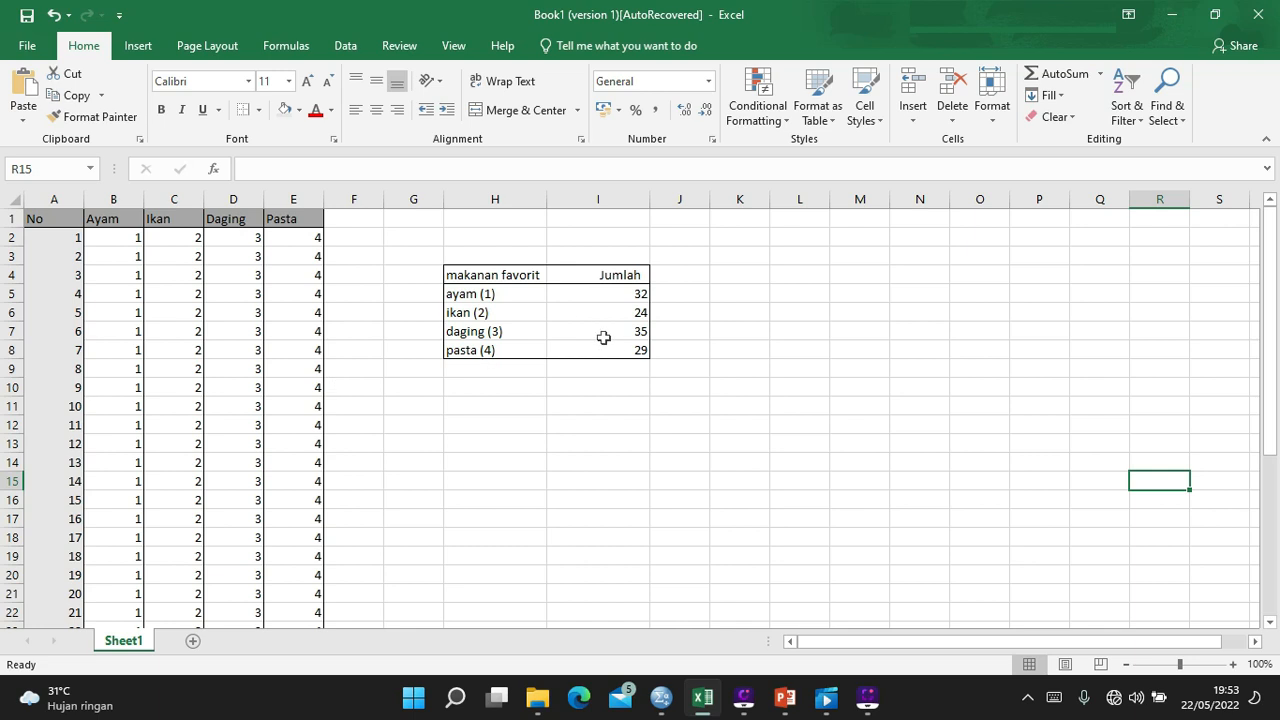
pyautogui.scroll(-7, 604, 338)
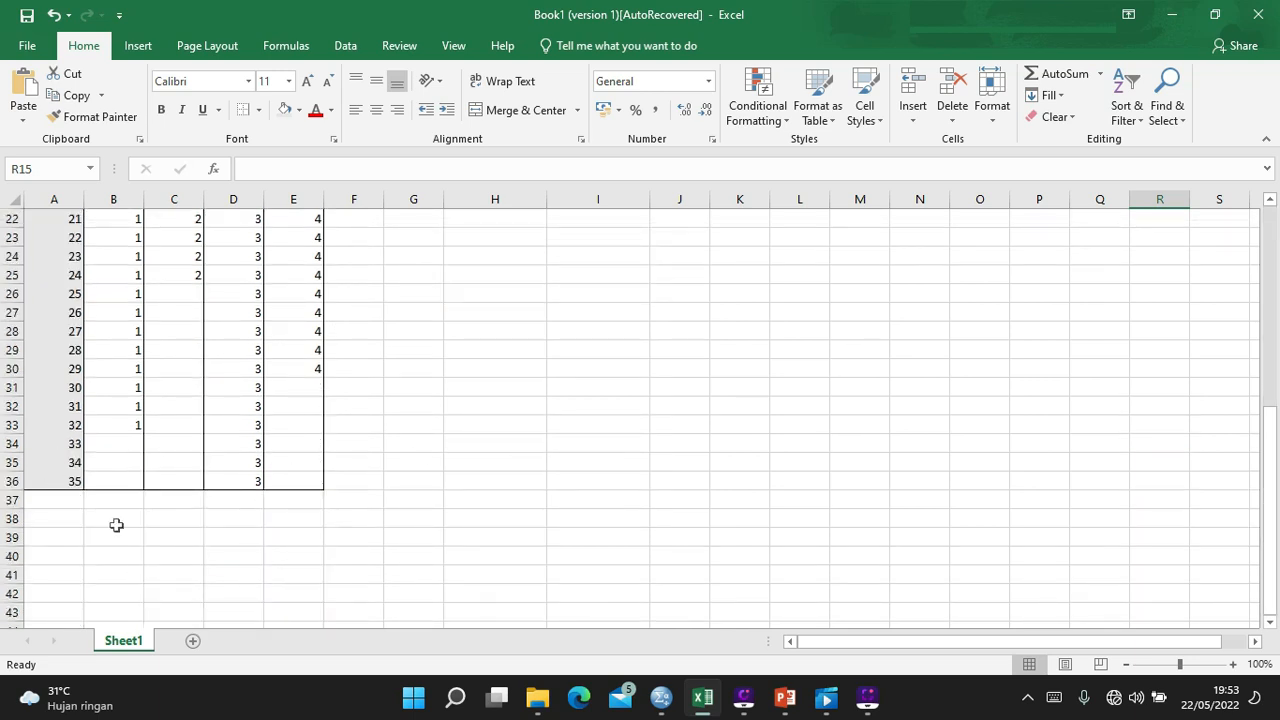
pyautogui.scroll(7, 562, 417)
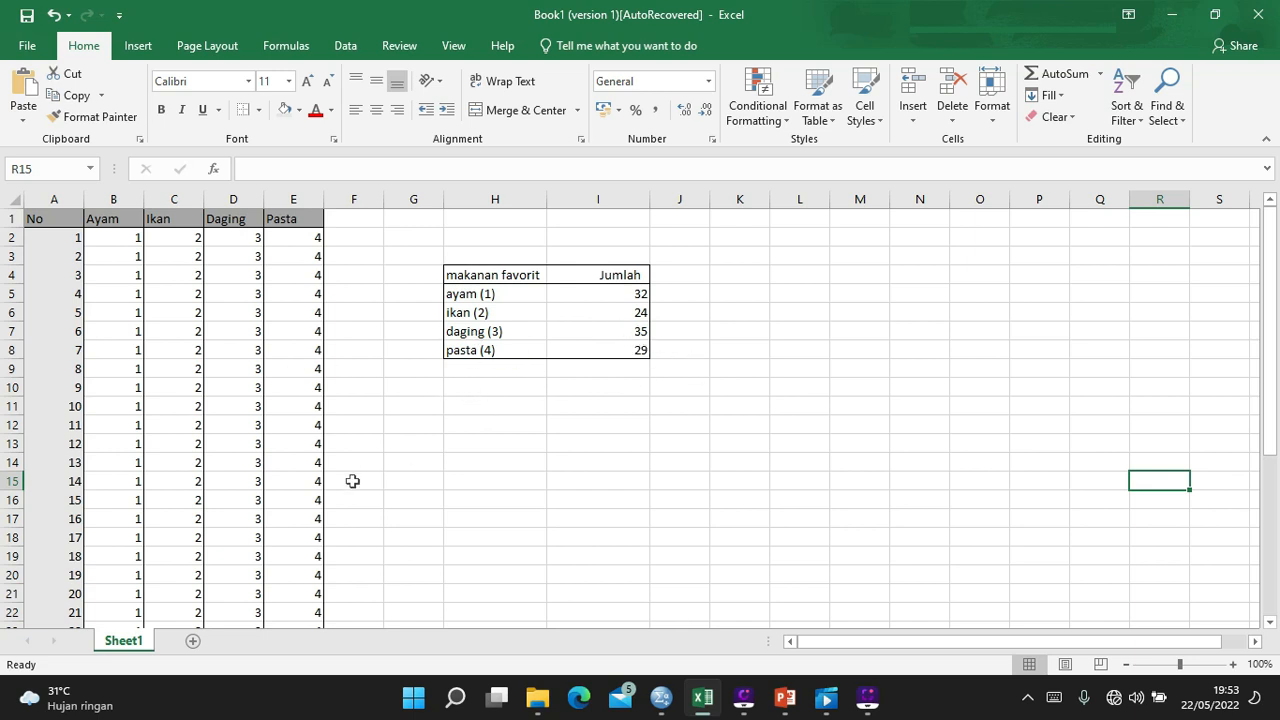
pyautogui.scroll(-7, 345, 470)
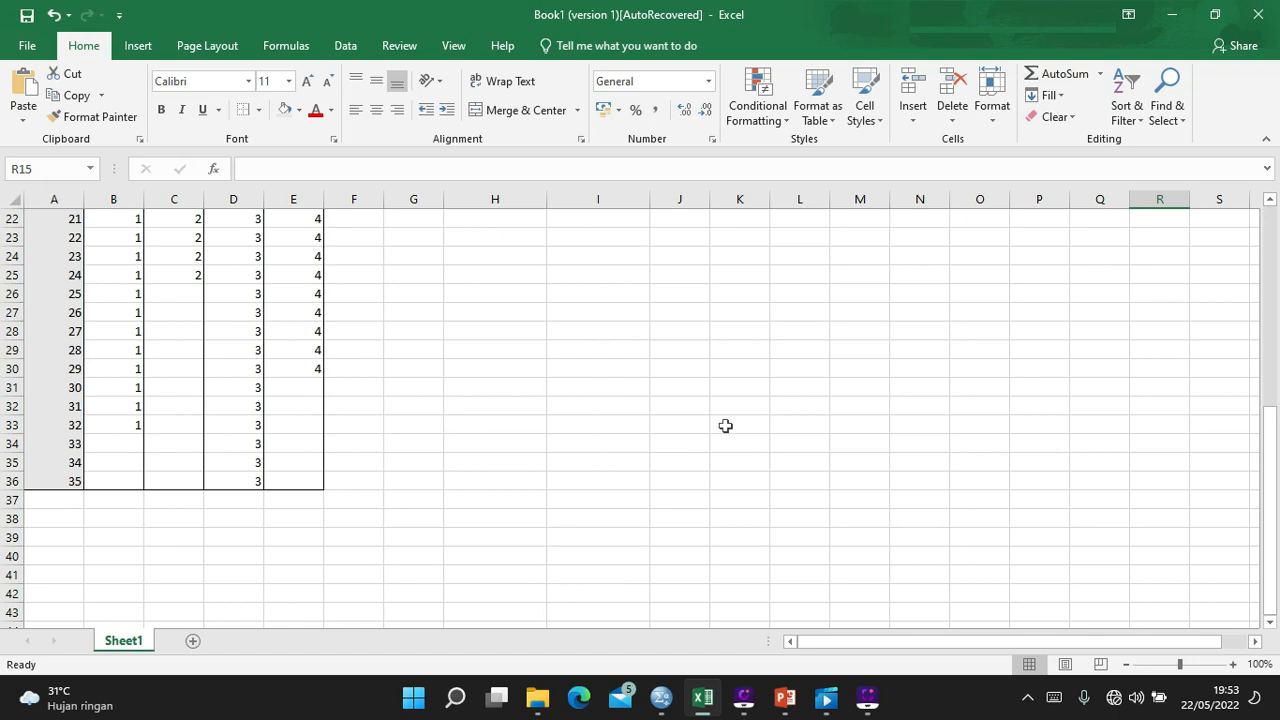
pyautogui.scroll(4, 726, 426)
pyautogui.scroll(3, 726, 426)
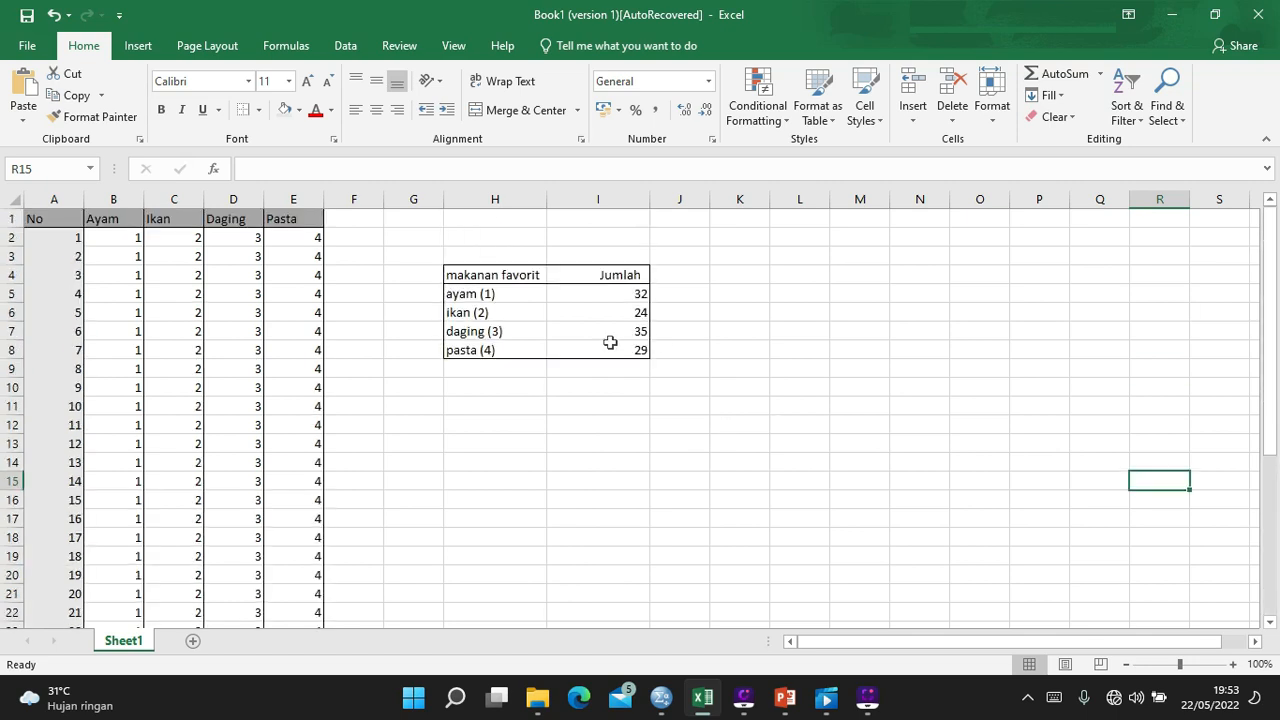
# Switch to SPSS Statistics and define a first variable named Mf with the label Makanan Favorit
pyautogui.click(661, 700)
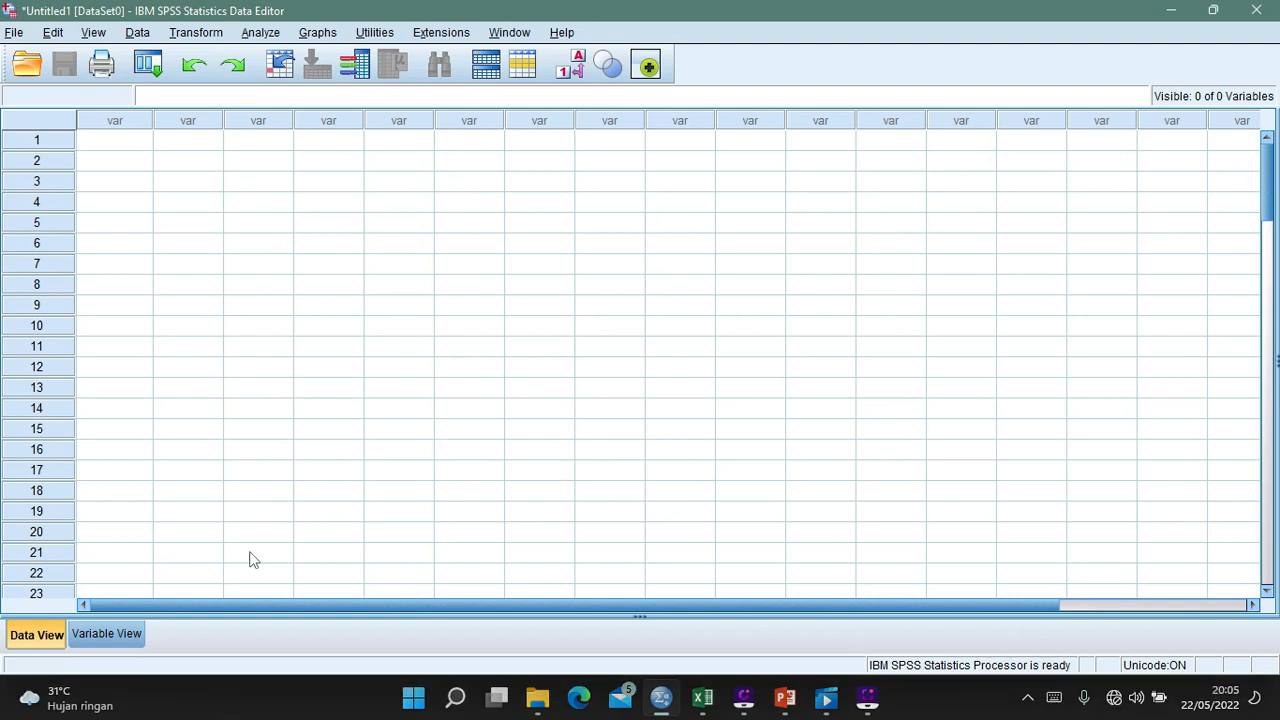
pyautogui.click(108, 639)
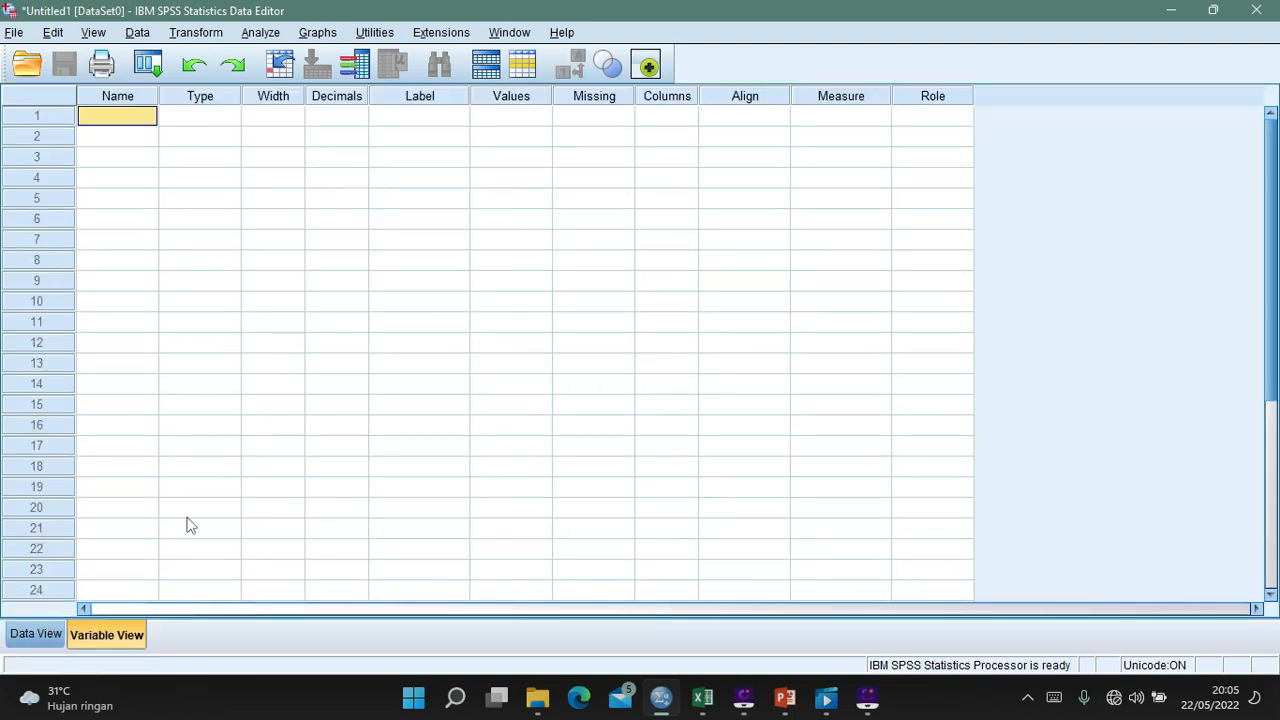
pyautogui.click(140, 117)
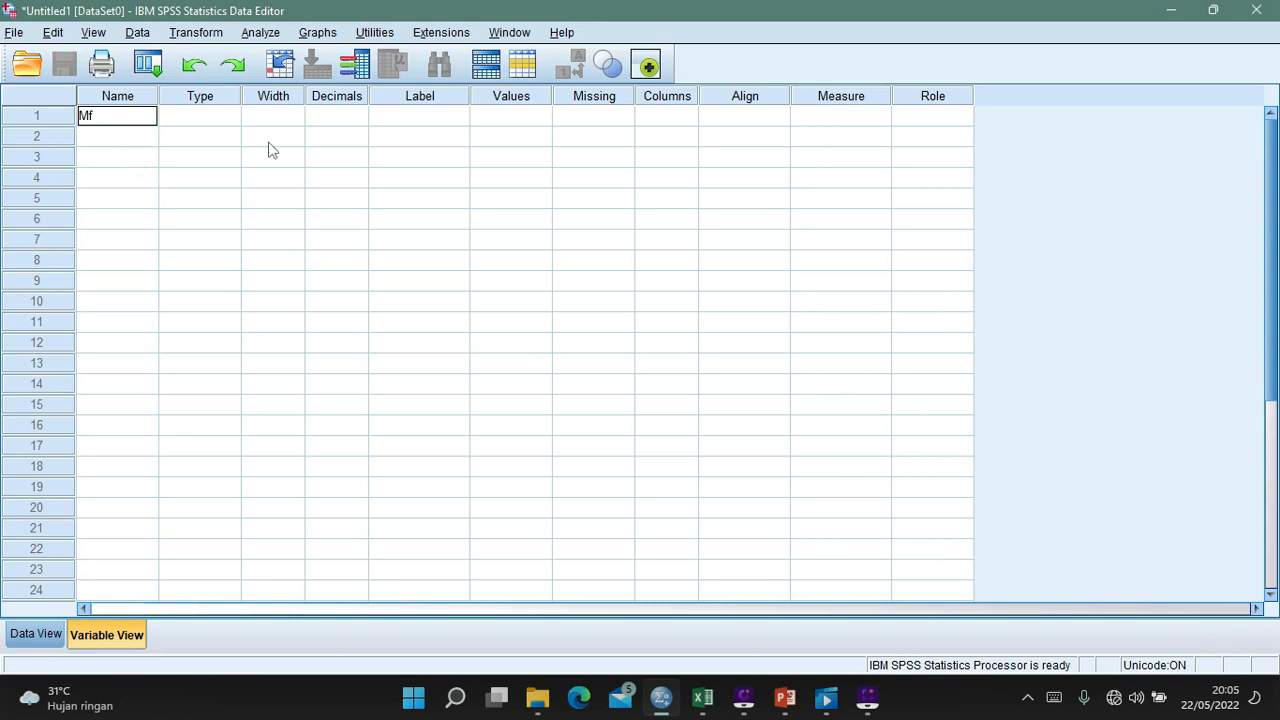
pyautogui.click(403, 119)
pyautogui.click(403, 121)
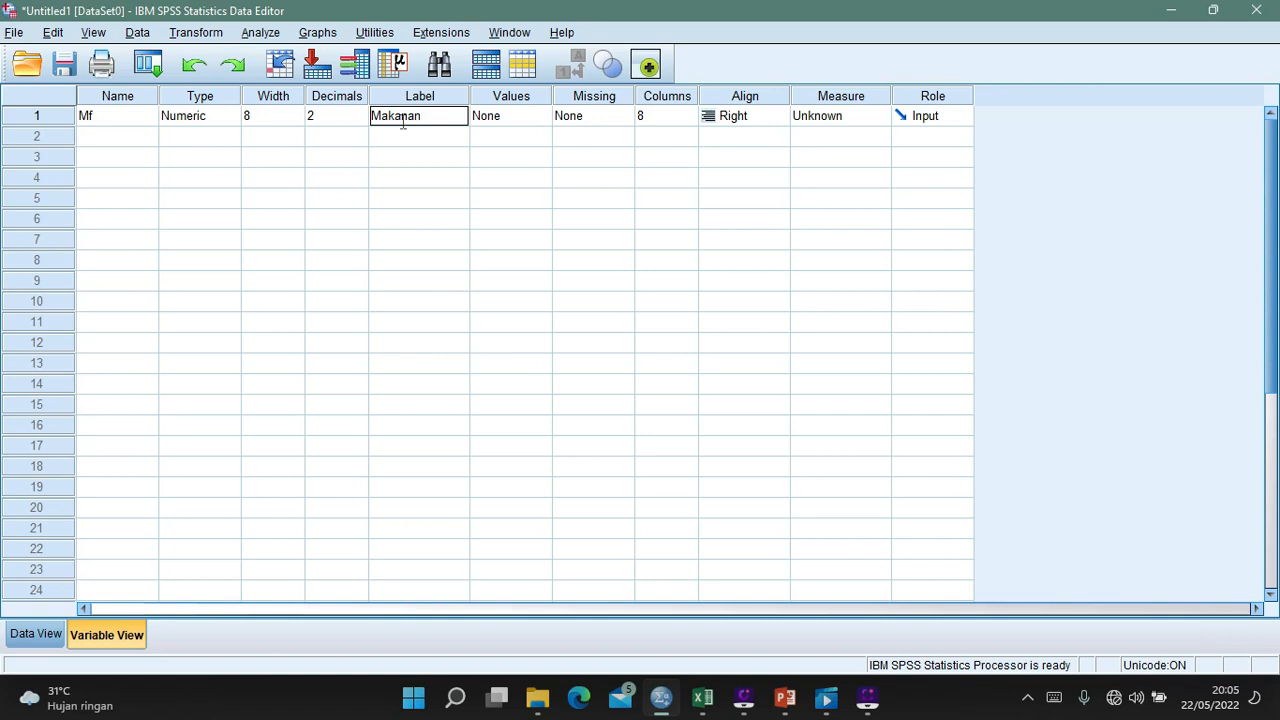
pyautogui.write('Makanan Favorit')
# Add value labels to the Mf variable for 1 = ayam and 2 = ikan, consulting the food codes in Excel
pyautogui.click(503, 119)
pyautogui.click(541, 118)
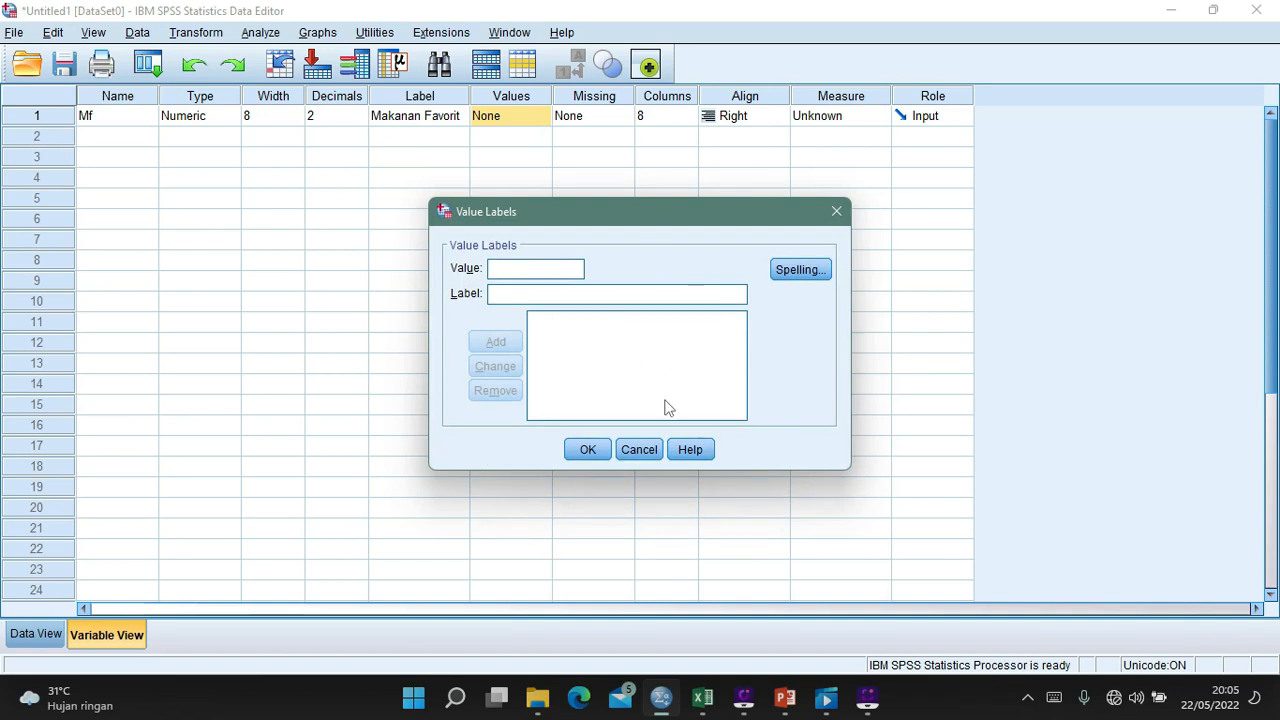
pyautogui.click(702, 697)
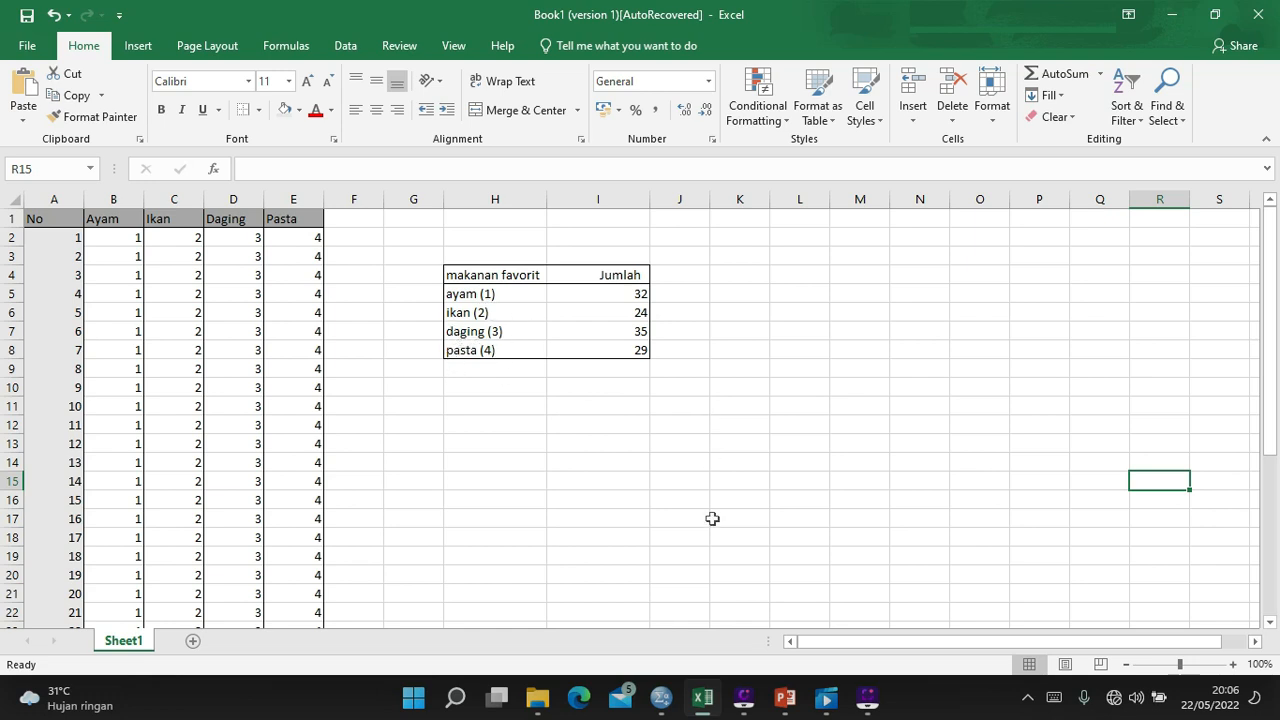
pyautogui.click(661, 700)
pyautogui.write('1')
pyautogui.click(537, 294)
pyautogui.write('ayam')
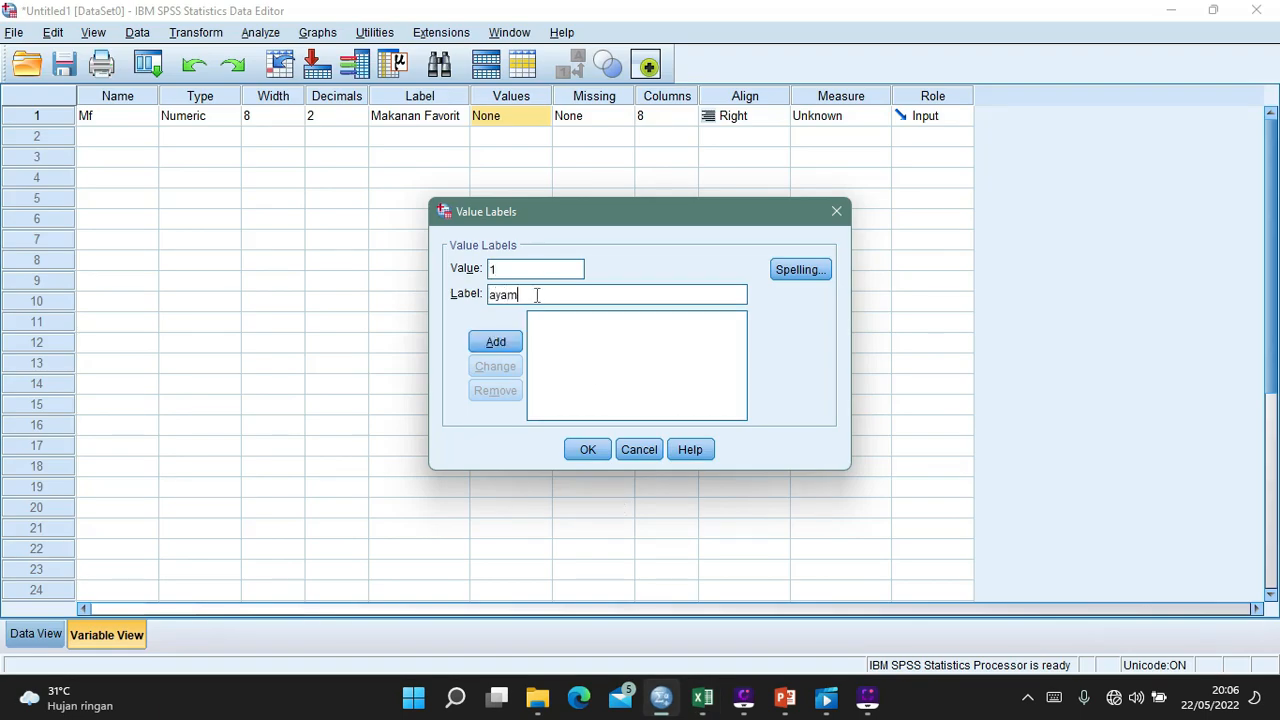
pyautogui.press('Return')
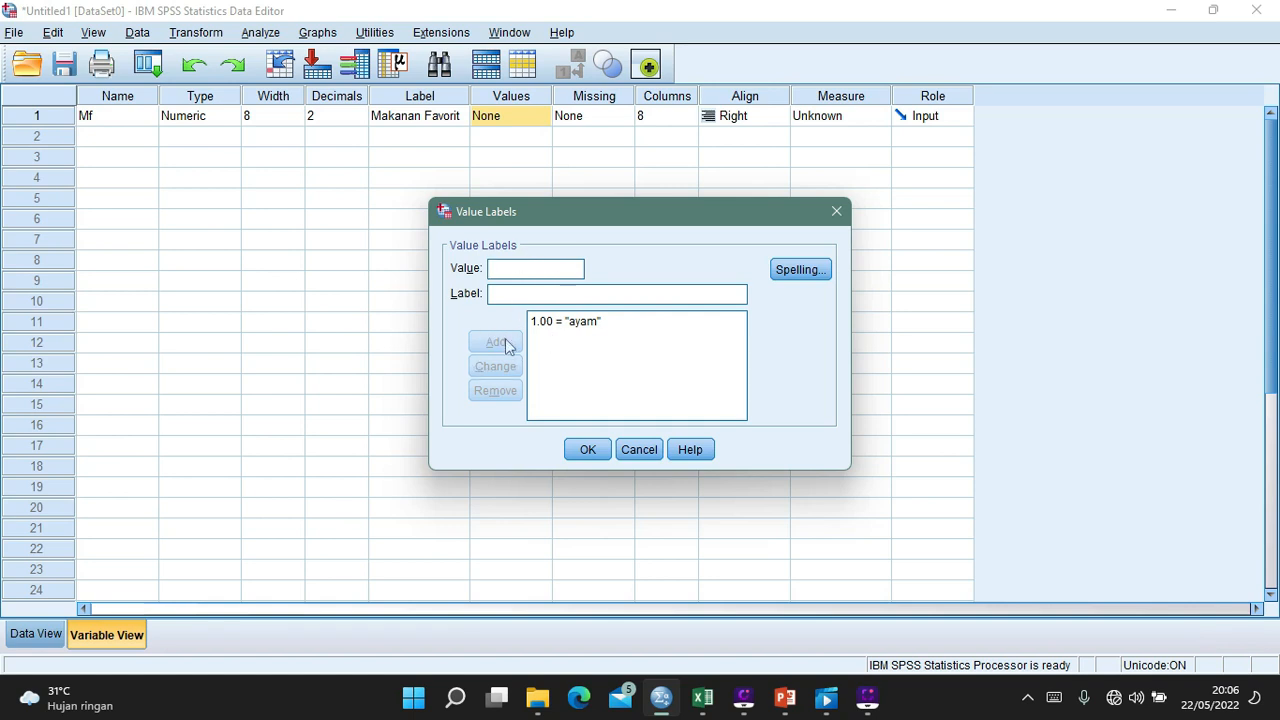
pyautogui.write('2')
pyautogui.write('ikan')
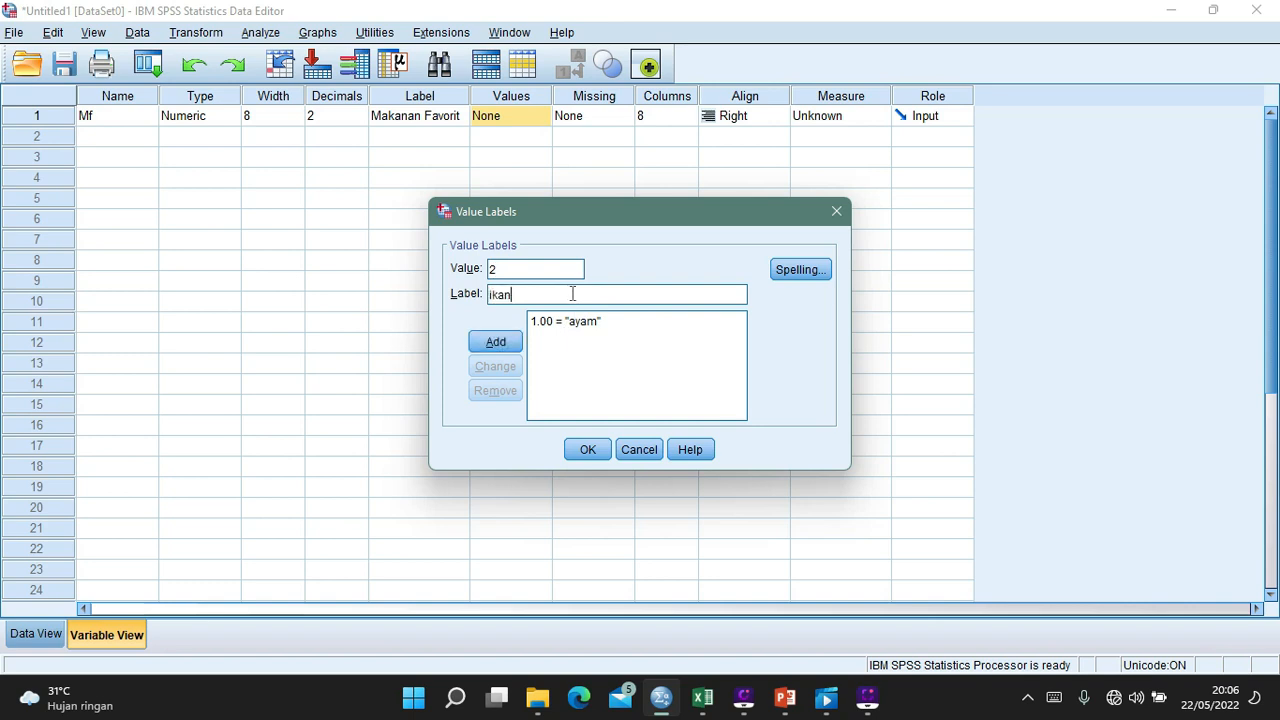
pyautogui.press('Return')
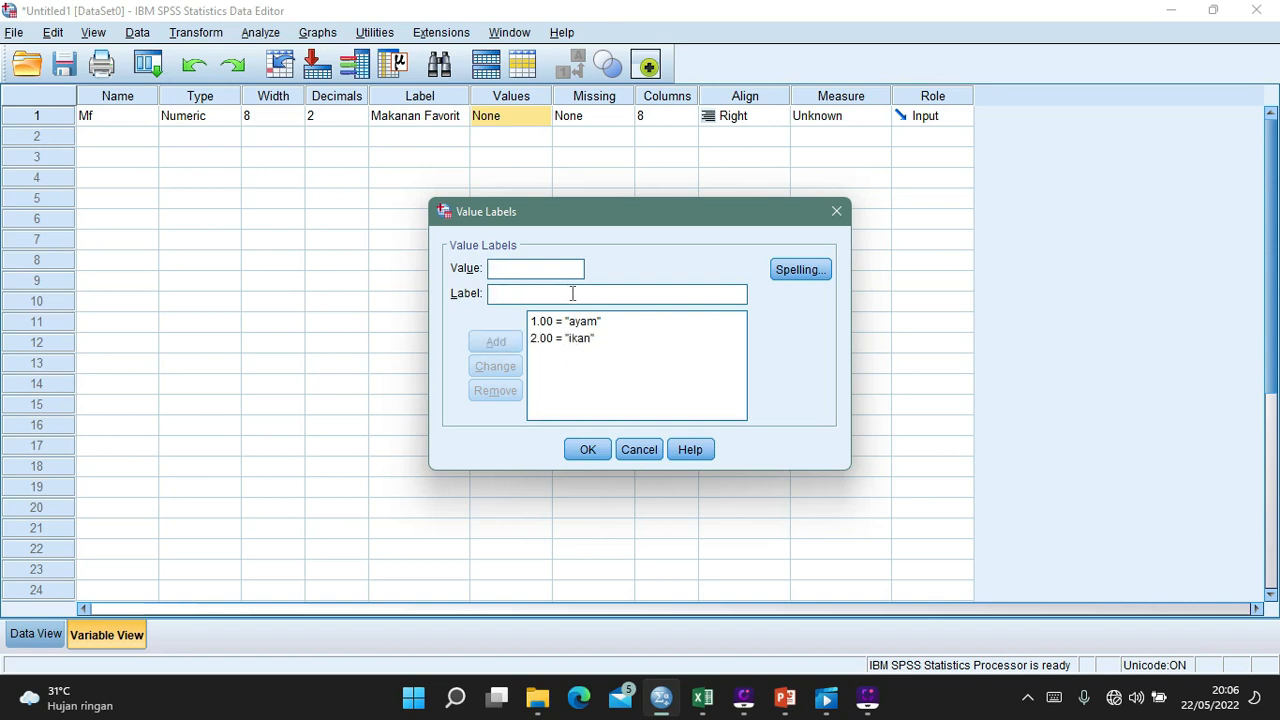
# Add the value labels 3 = daging and 4 = pasta to the Mf variable and accept the value labels
pyautogui.write('3')
pyautogui.click(563, 287)
pyautogui.write('daging')
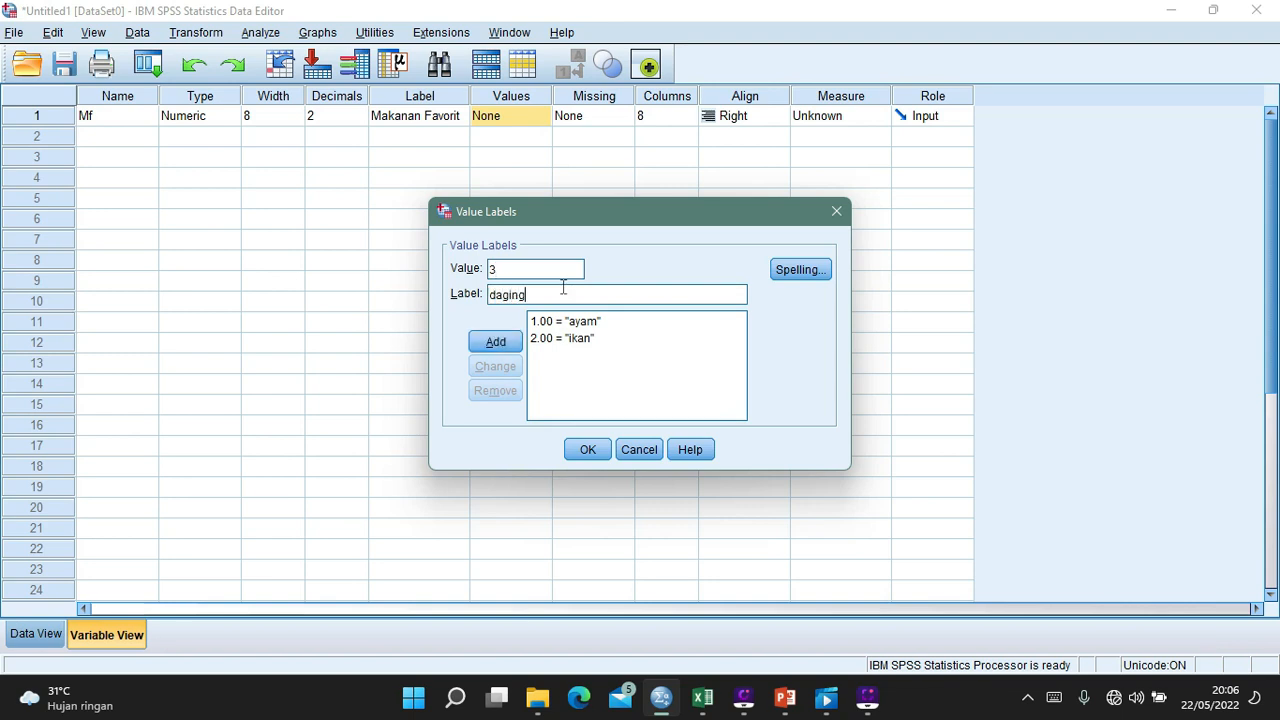
pyautogui.press('Return')
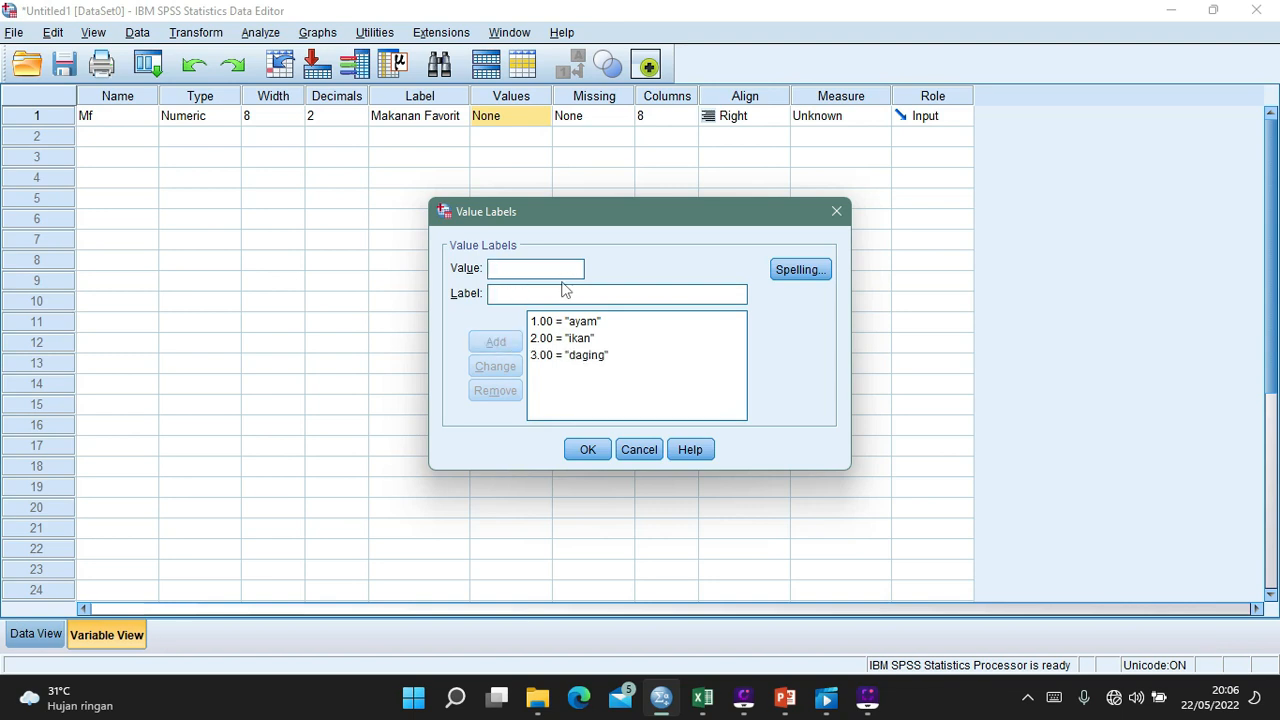
pyautogui.click(562, 294)
pyautogui.write('pasta')
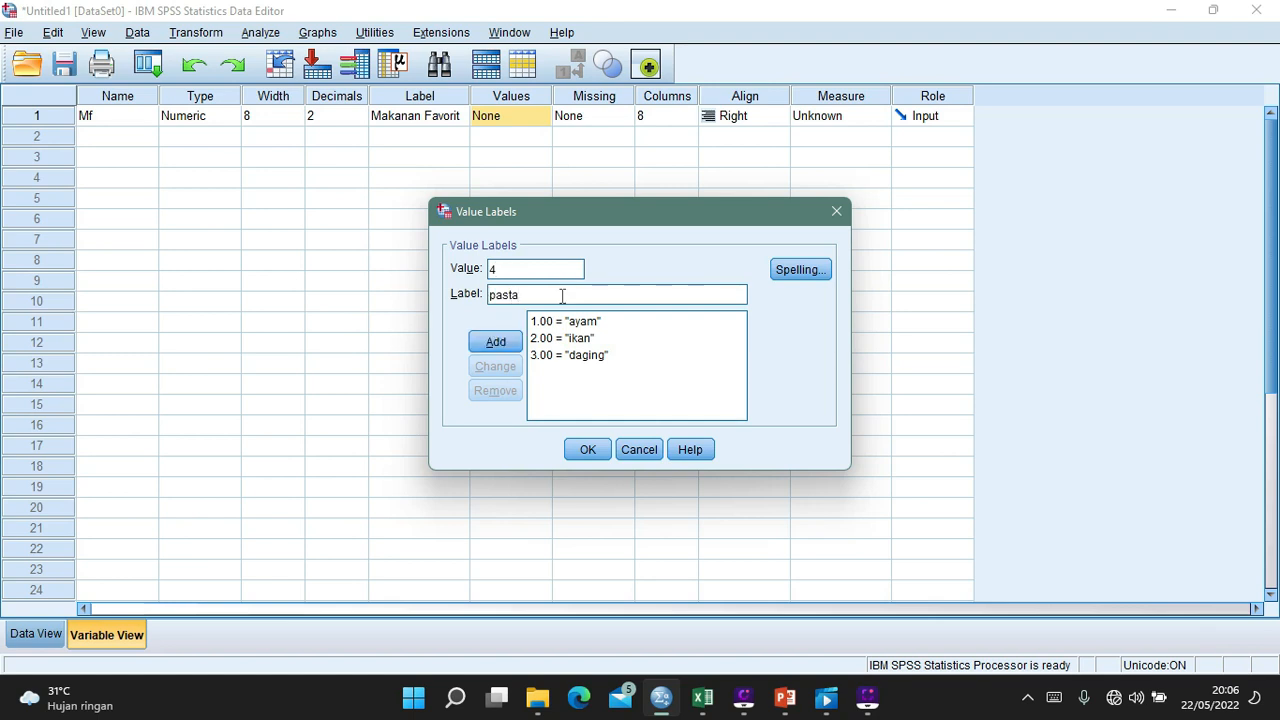
pyautogui.press('Return')
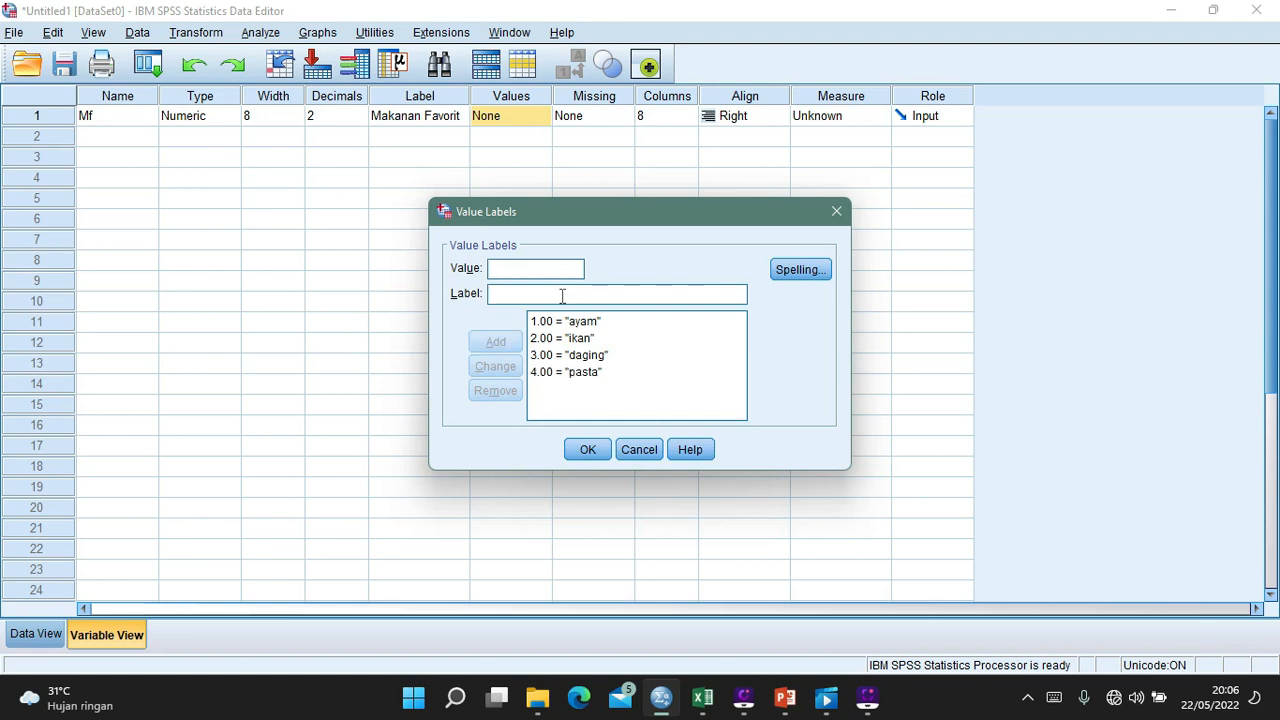
pyautogui.click(587, 451)
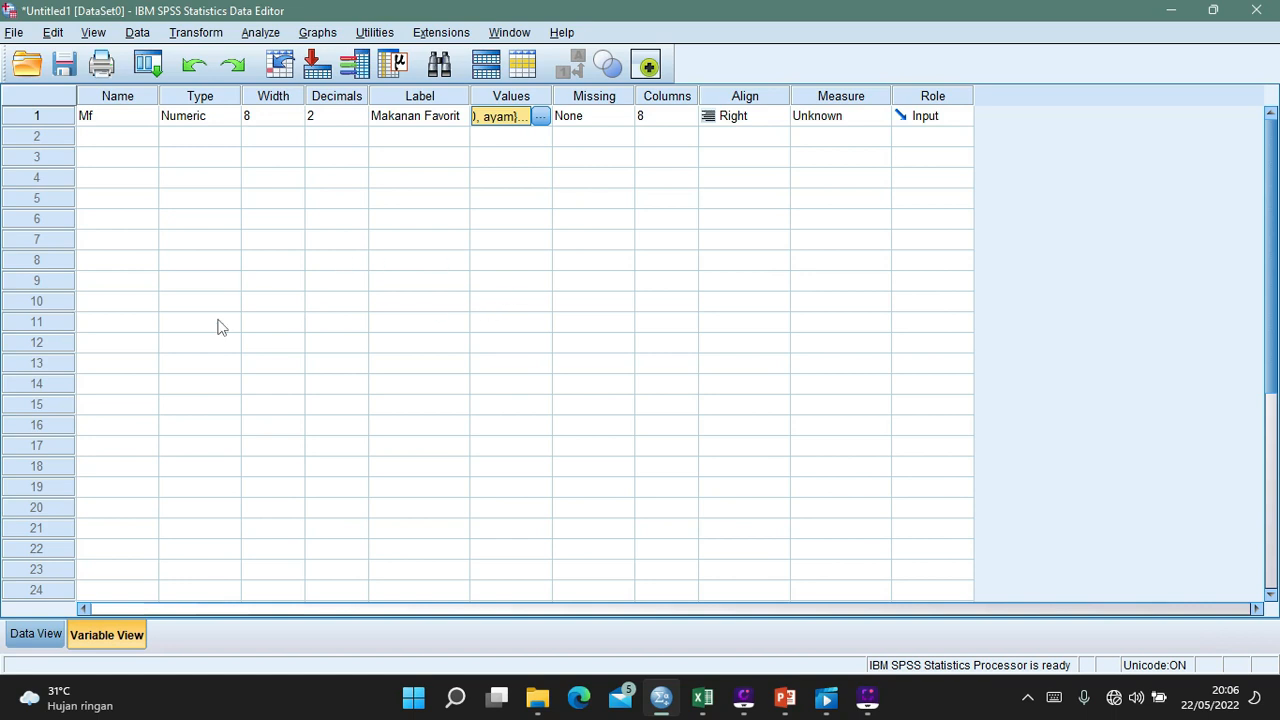
# Show the data grid for the Mf variable and switch to the survey workbook in Excel
pyautogui.click(30, 636)
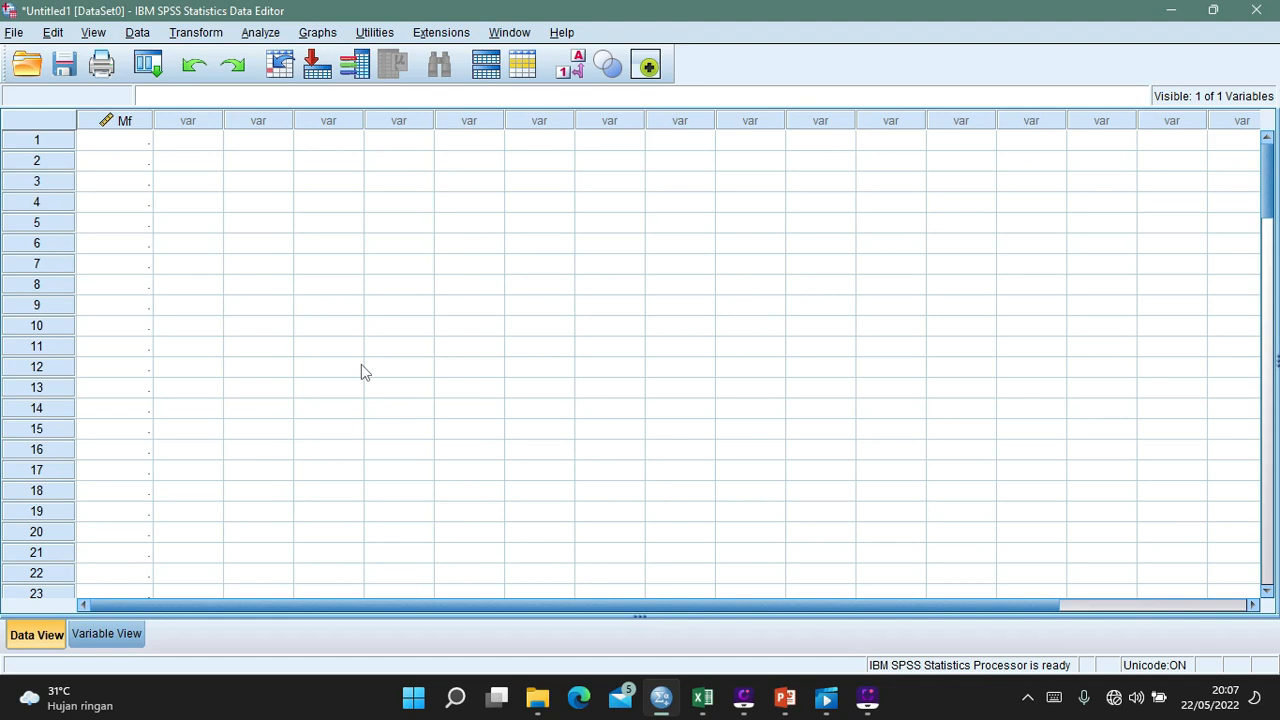
pyautogui.click(702, 697)
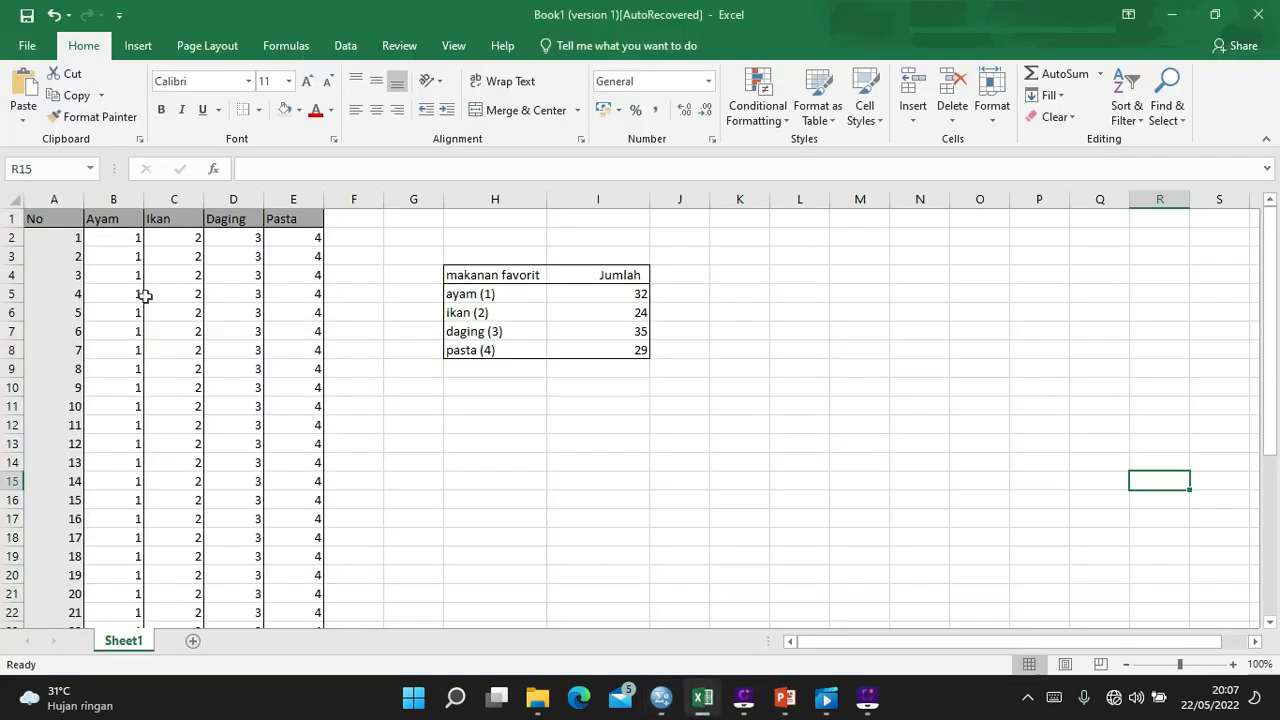
pyautogui.moveTo(131, 232); pyautogui.dragTo(111, 573)
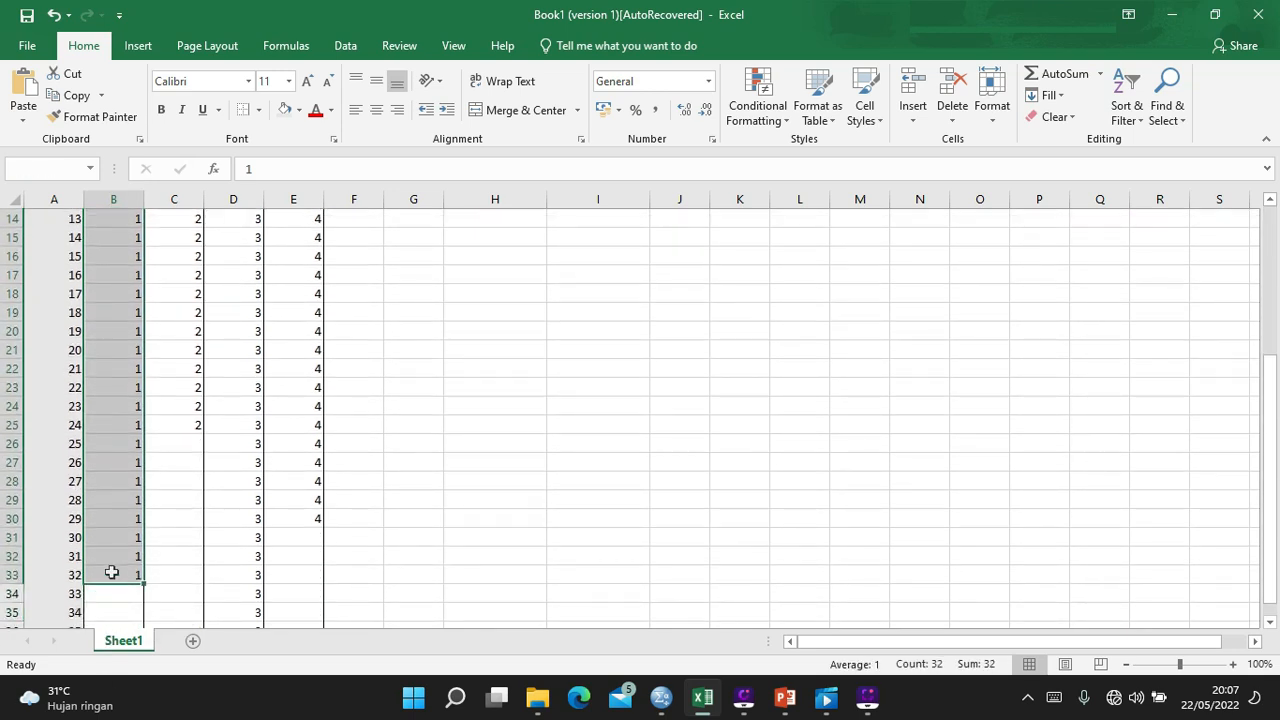
pyautogui.click(111, 573)
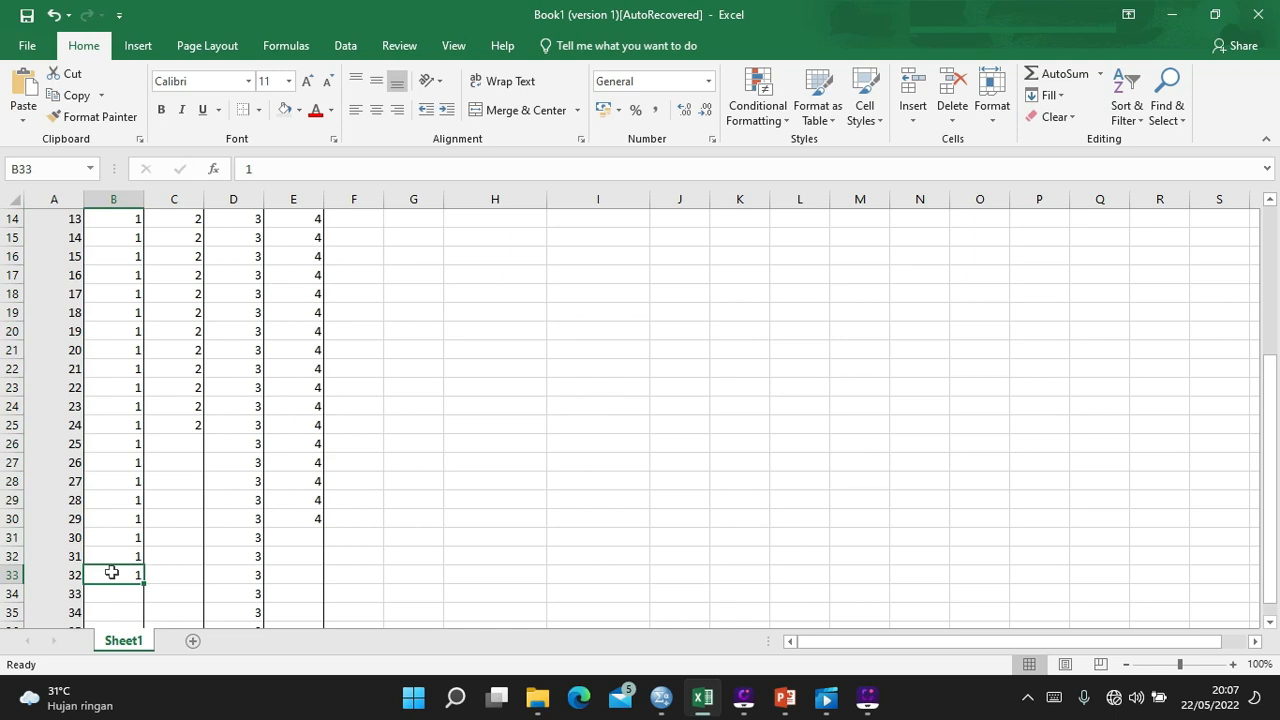
pyautogui.click(390, 502)
pyautogui.scroll(5, 266, 466)
# Copy the Ayam column's values in B2:B33, leaving out the header
pyautogui.click(128, 244)
pyautogui.moveTo(128, 244); pyautogui.dragTo(114, 569)
pyautogui.rightClick(118, 575)
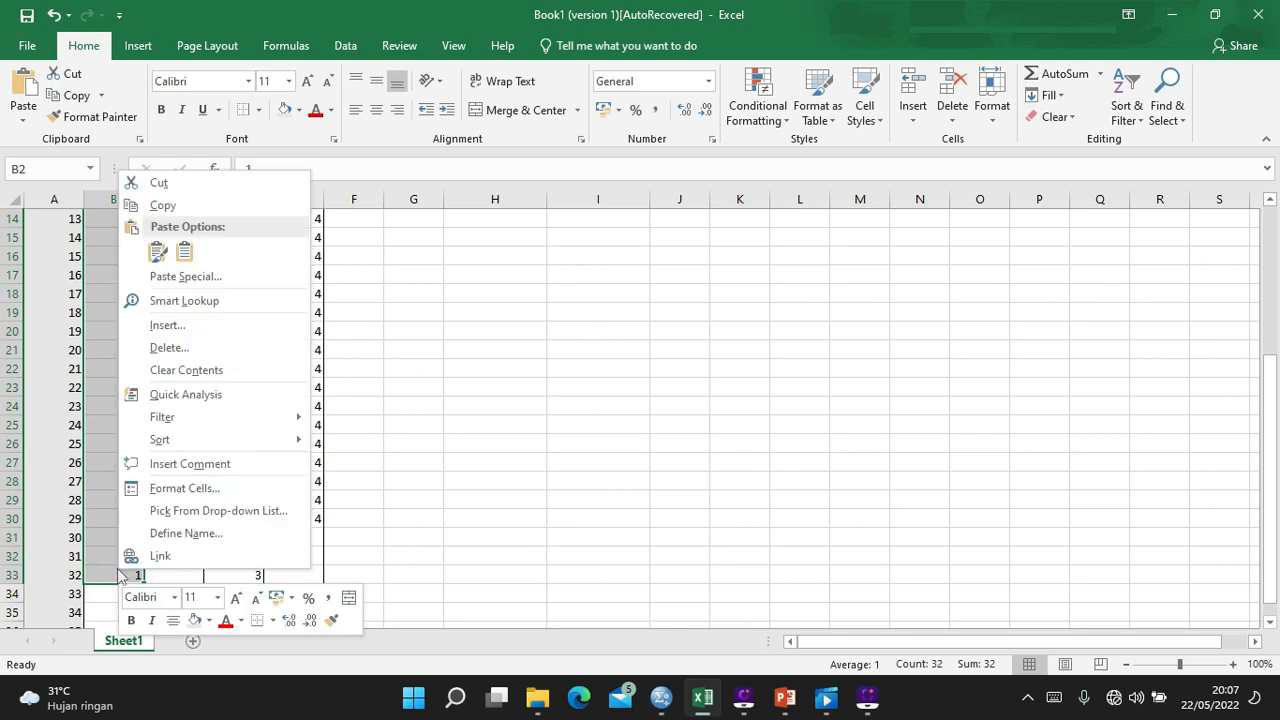
pyautogui.click(224, 204)
pyautogui.scroll(4, 224, 201)
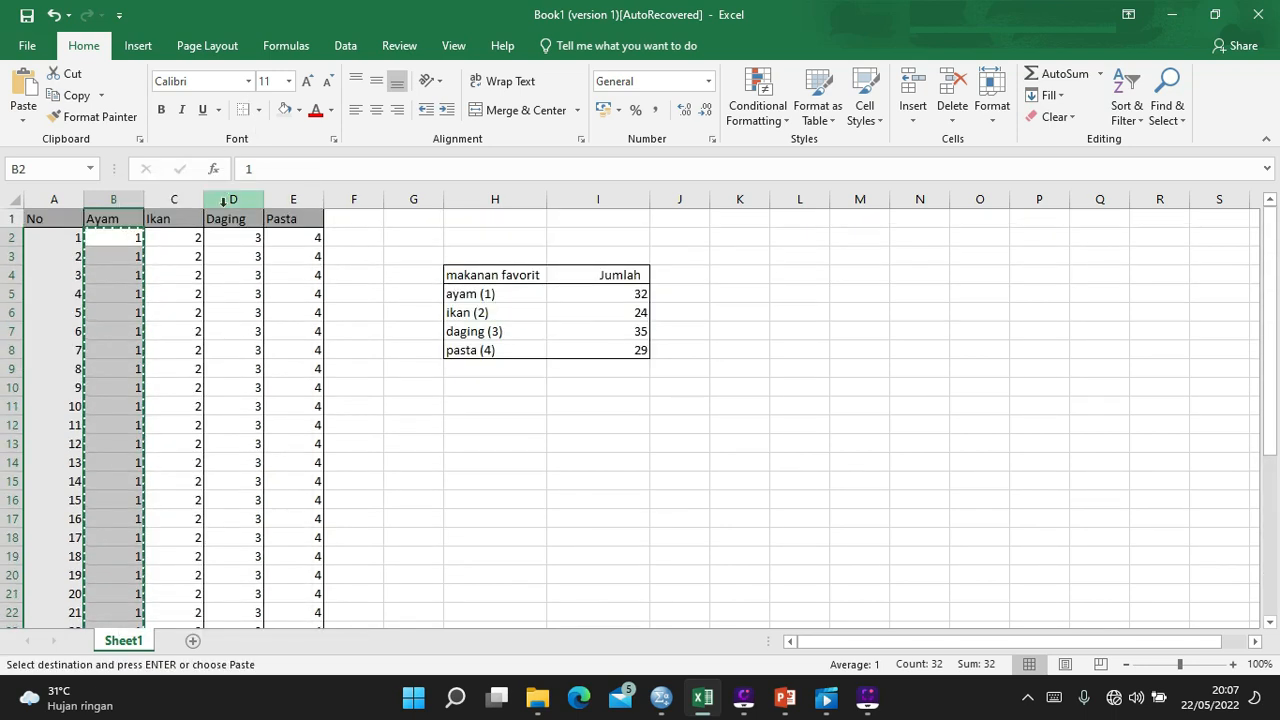
# Switch to SPSS Statistics, paste the copied Ayam values into the Mf column from row 1, and check where they end
pyautogui.click(661, 697)
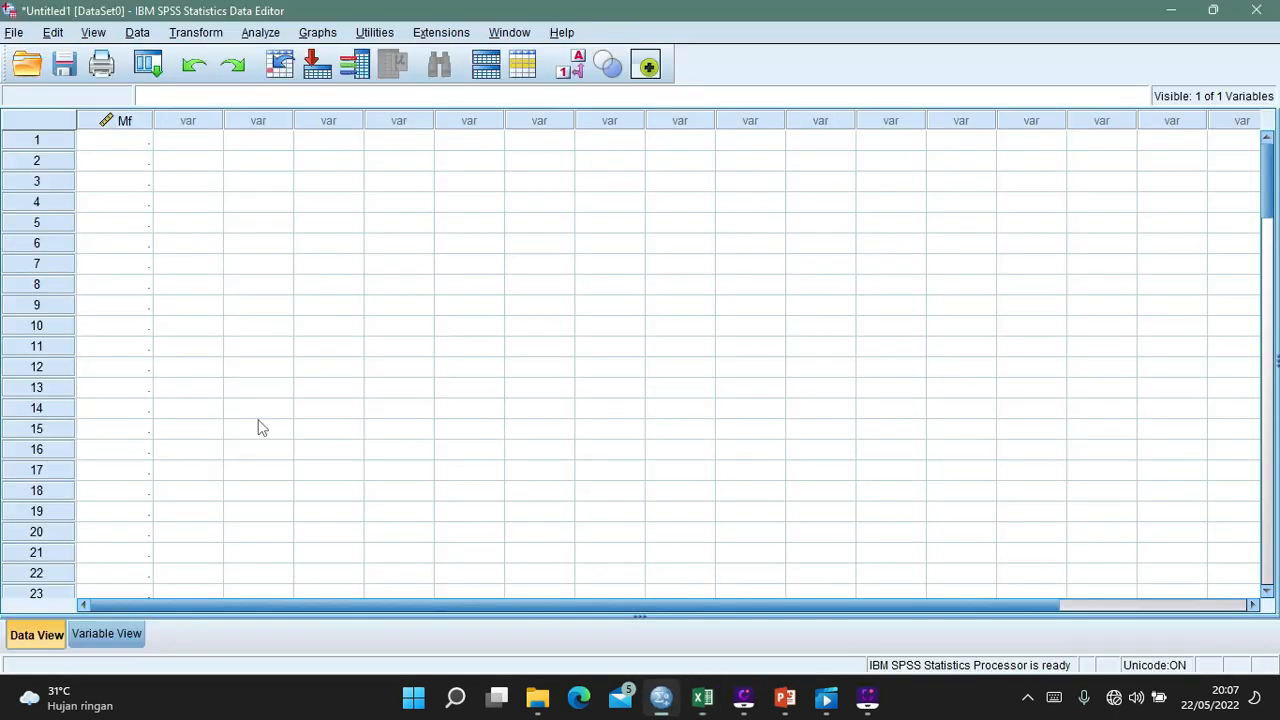
pyautogui.click(118, 145)
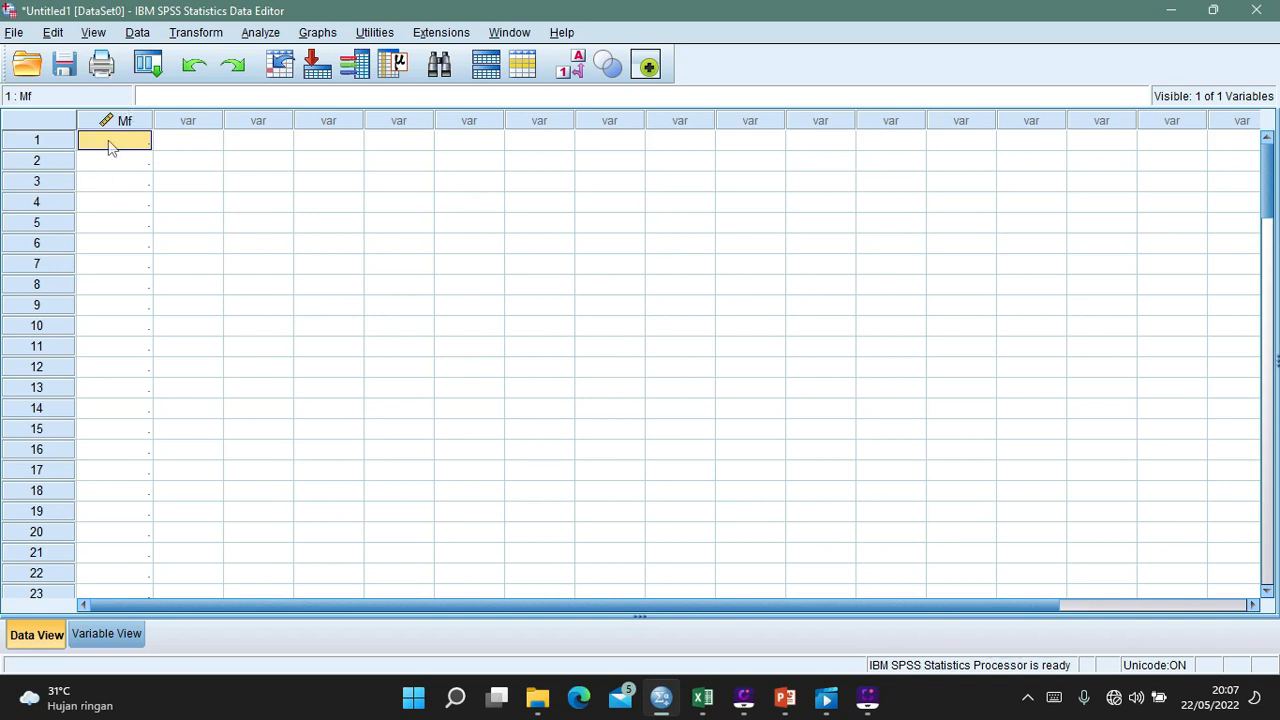
pyautogui.rightClick(110, 142)
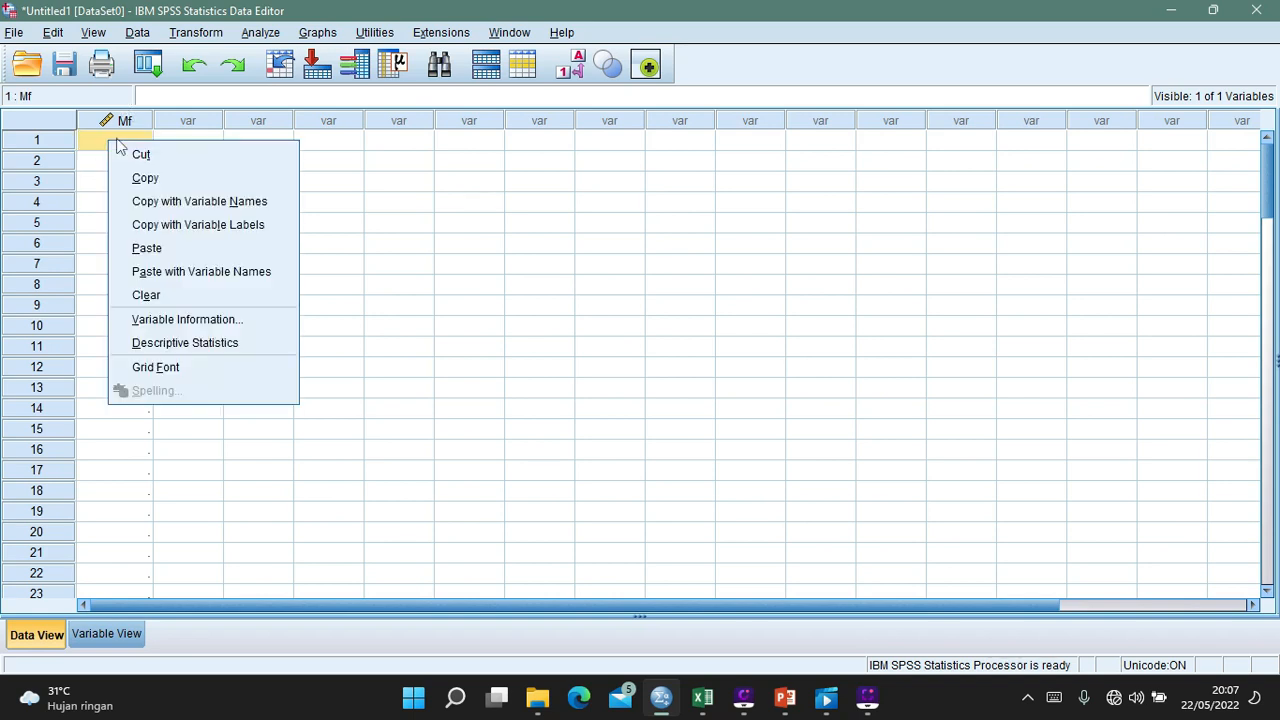
pyautogui.click(163, 246)
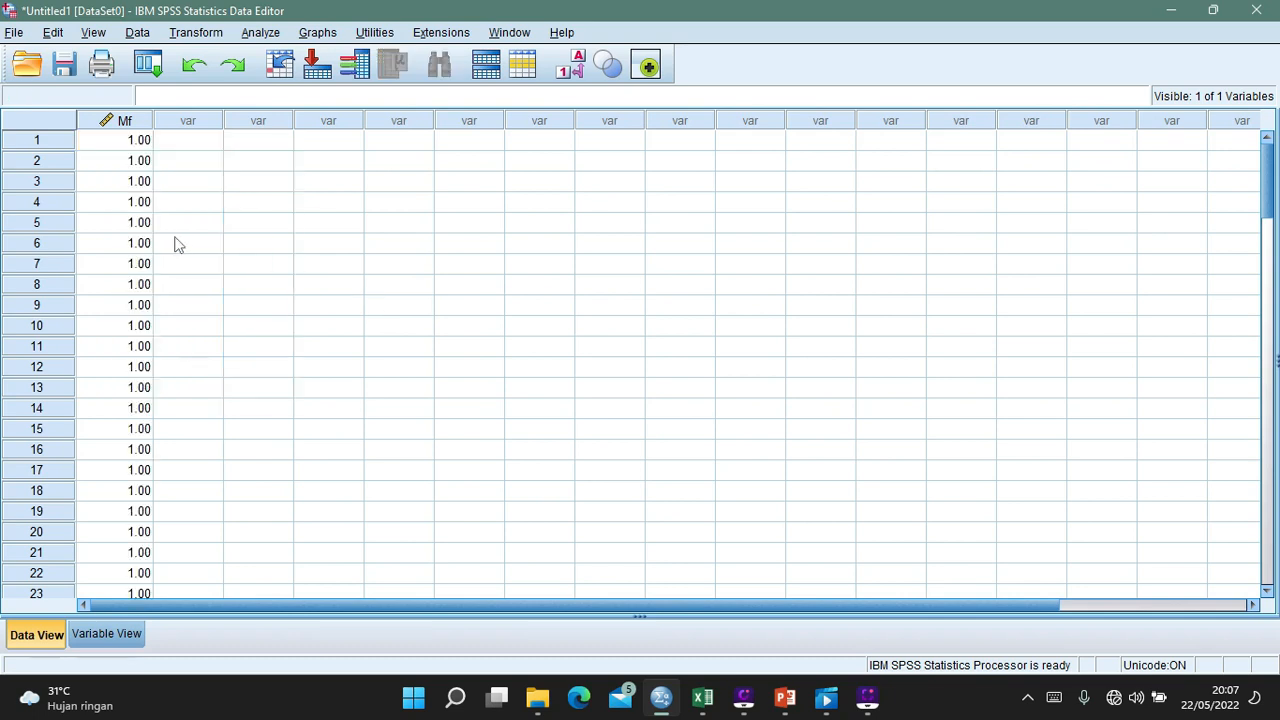
pyautogui.scroll(-8, 143, 263)
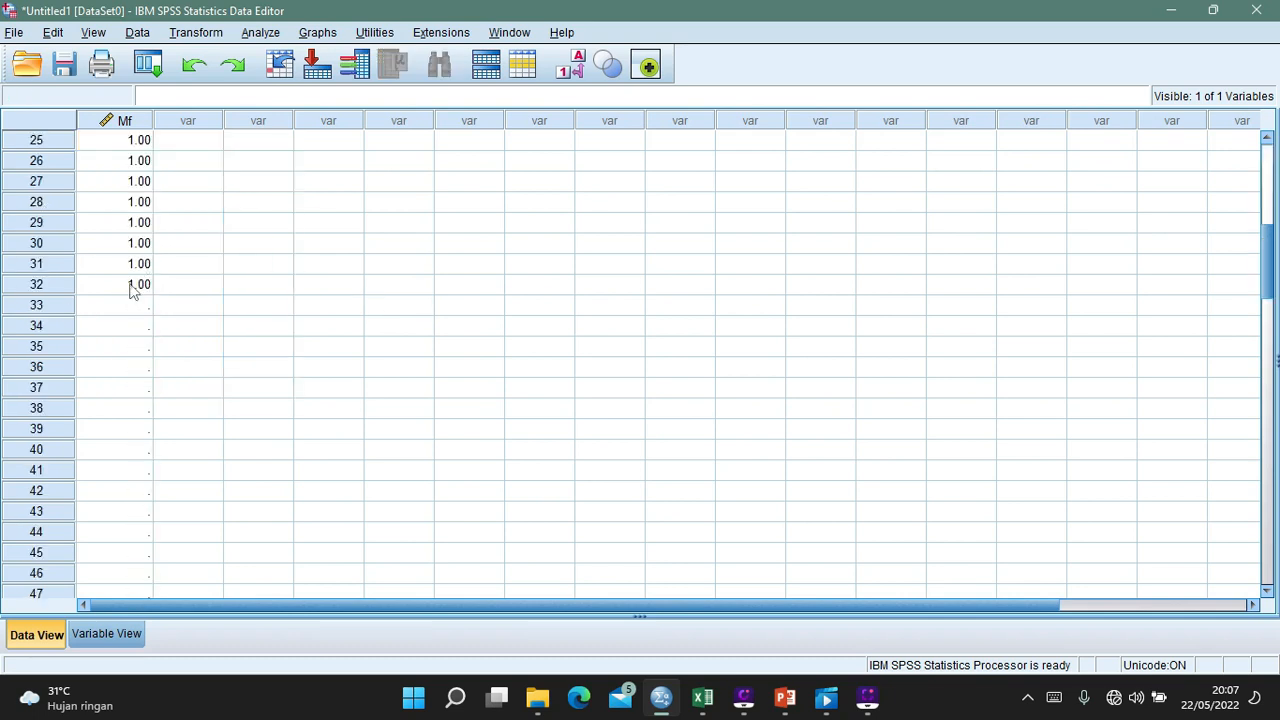
# Switch to the survey workbook in Excel and copy the Ikan column's values in C2:C25, leaving out the header
pyautogui.click(661, 697)
pyautogui.click(199, 316)
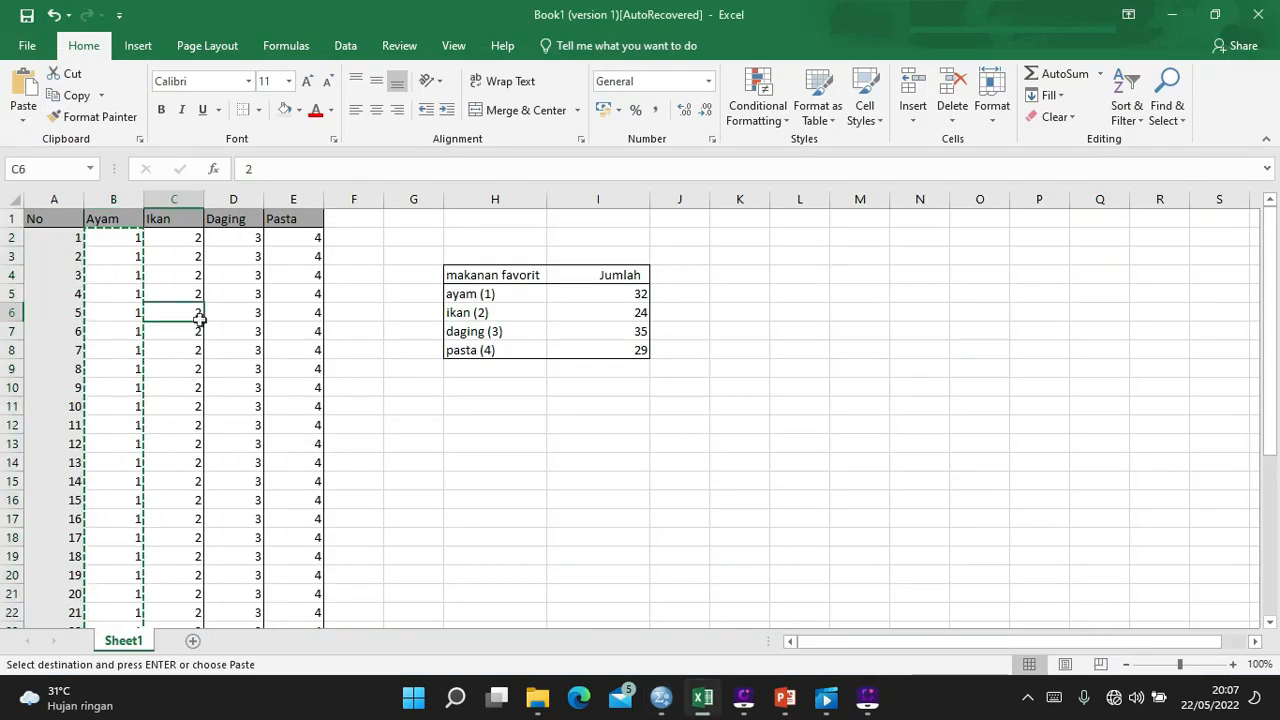
pyautogui.click(170, 238)
pyautogui.moveTo(170, 238); pyautogui.dragTo(180, 454)
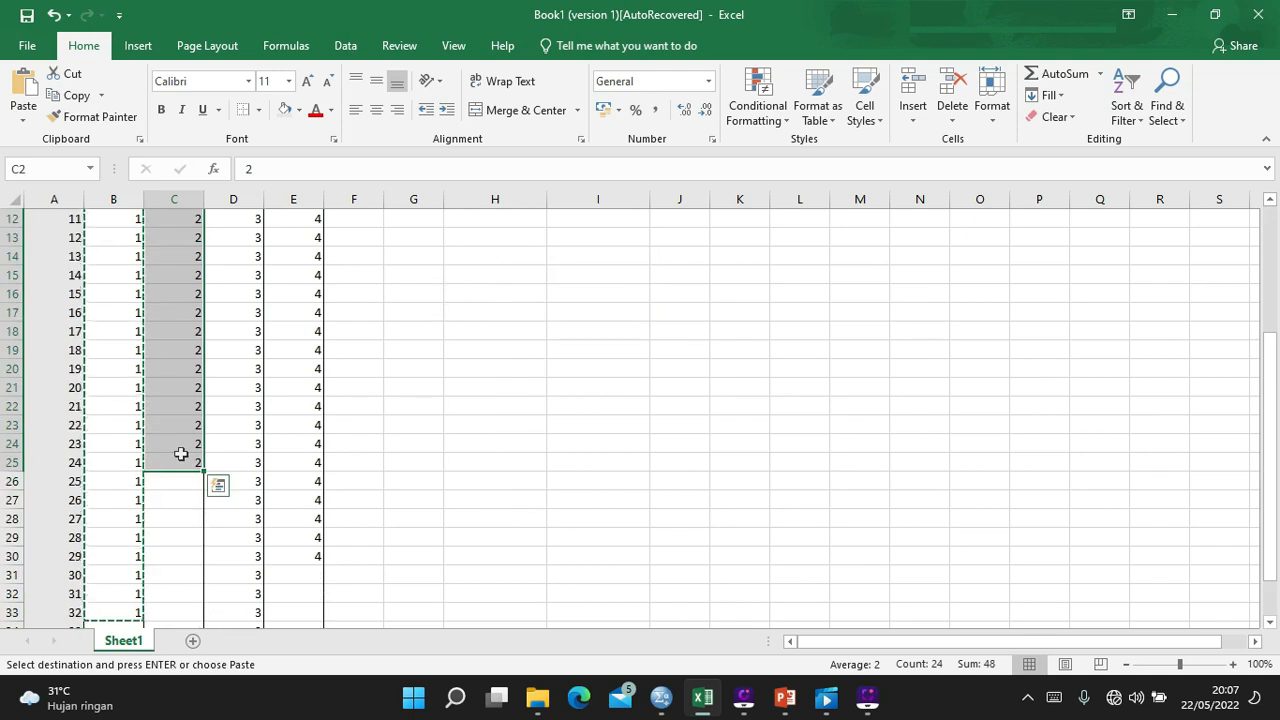
pyautogui.rightClick(180, 454)
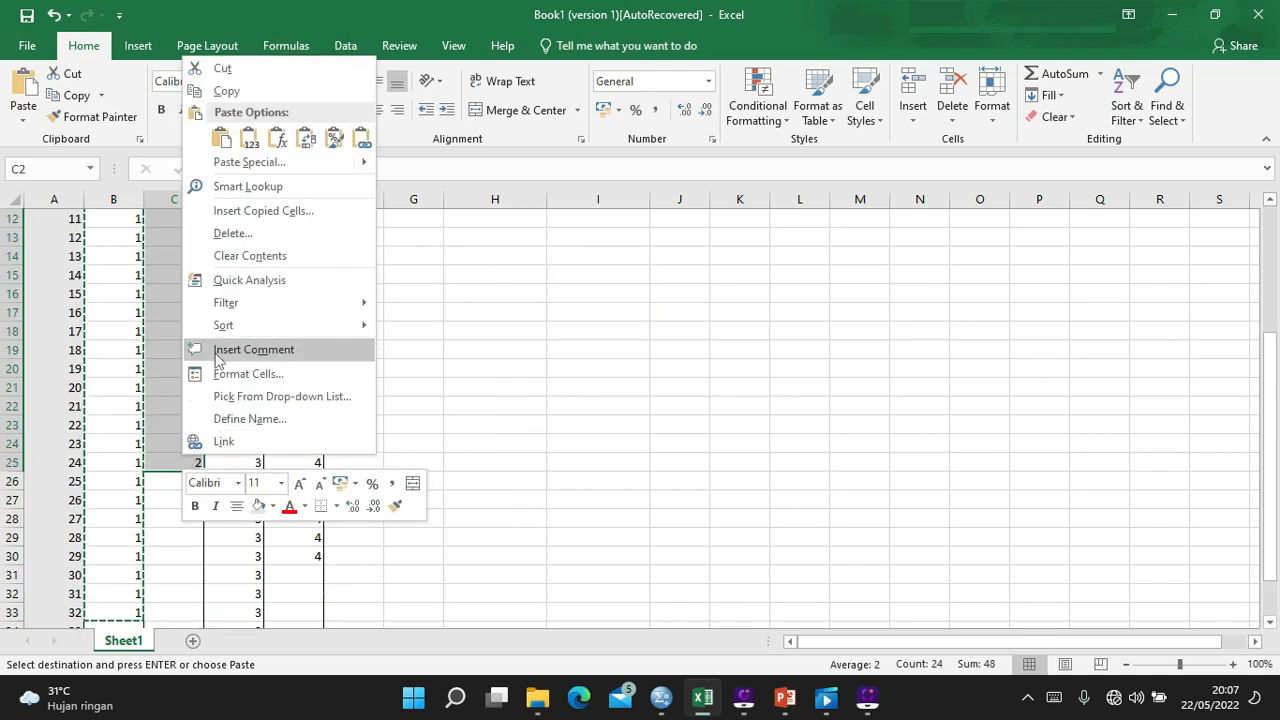
pyautogui.click(263, 88)
pyautogui.scroll(2, 379, 202)
pyautogui.scroll(2, 378, 202)
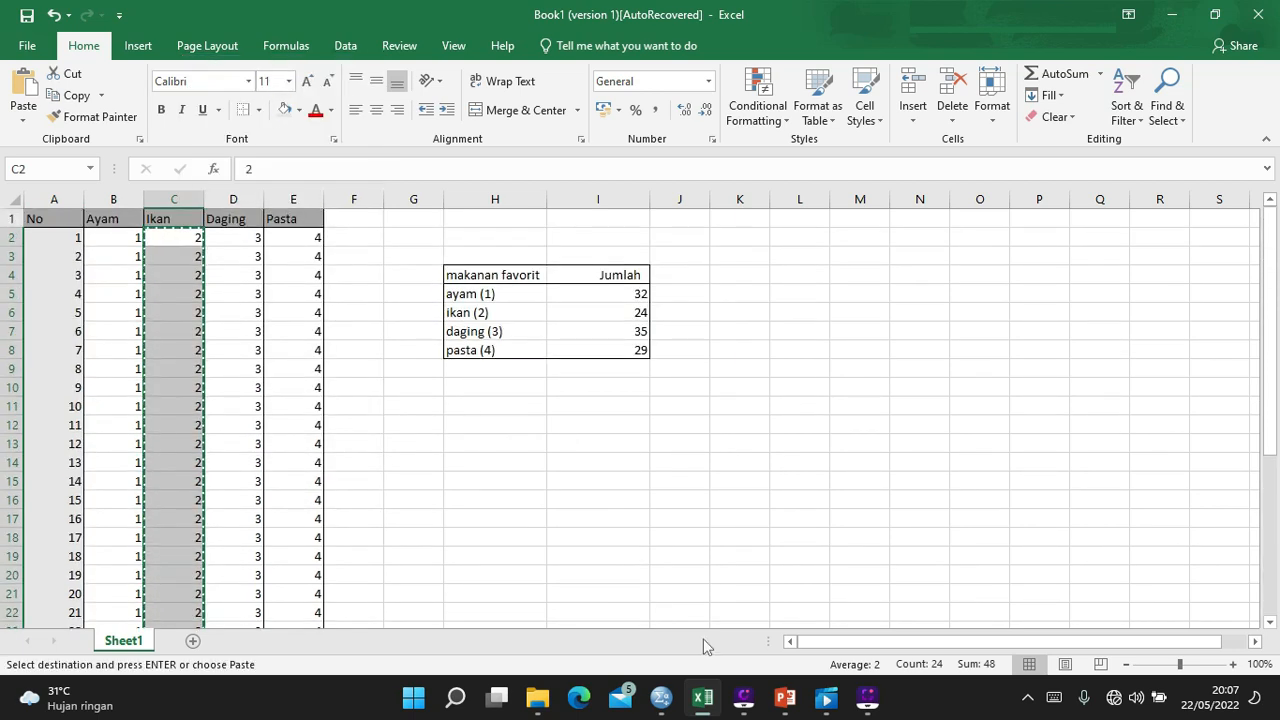
# Switch to SPSS Statistics and paste the copied Ikan values into the Mf column from row 33
pyautogui.click(668, 702)
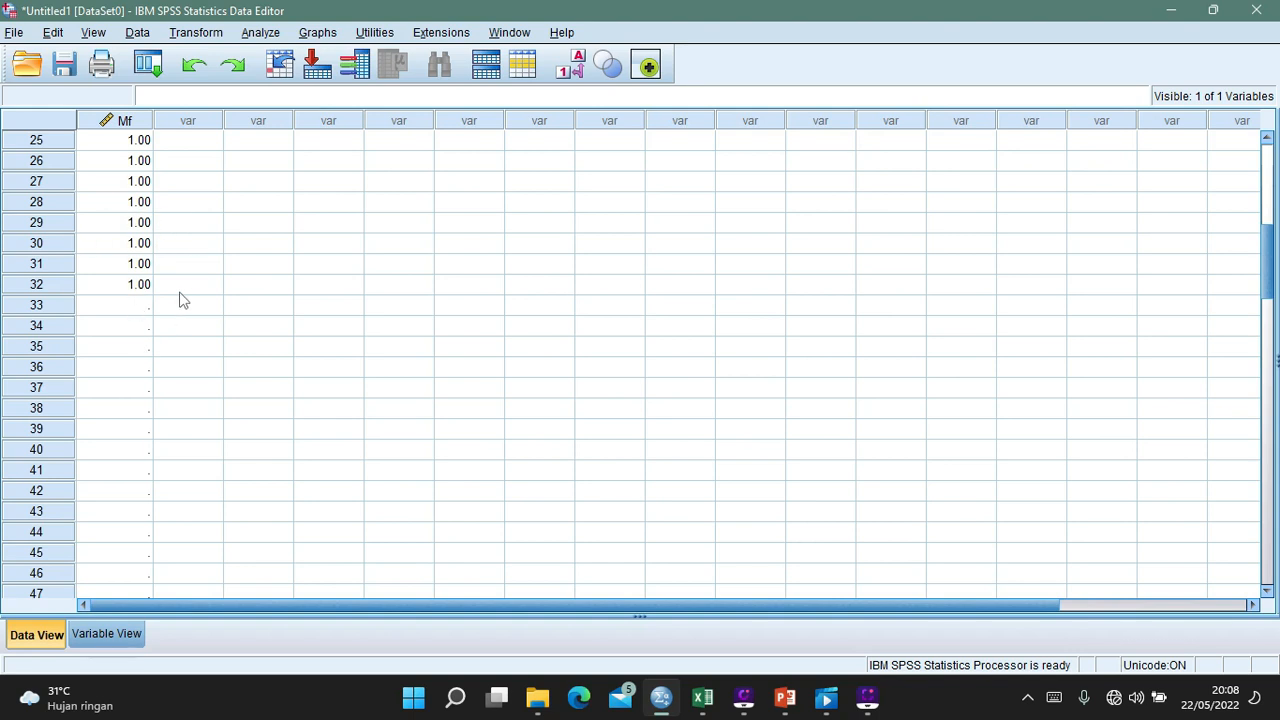
pyautogui.click(110, 306)
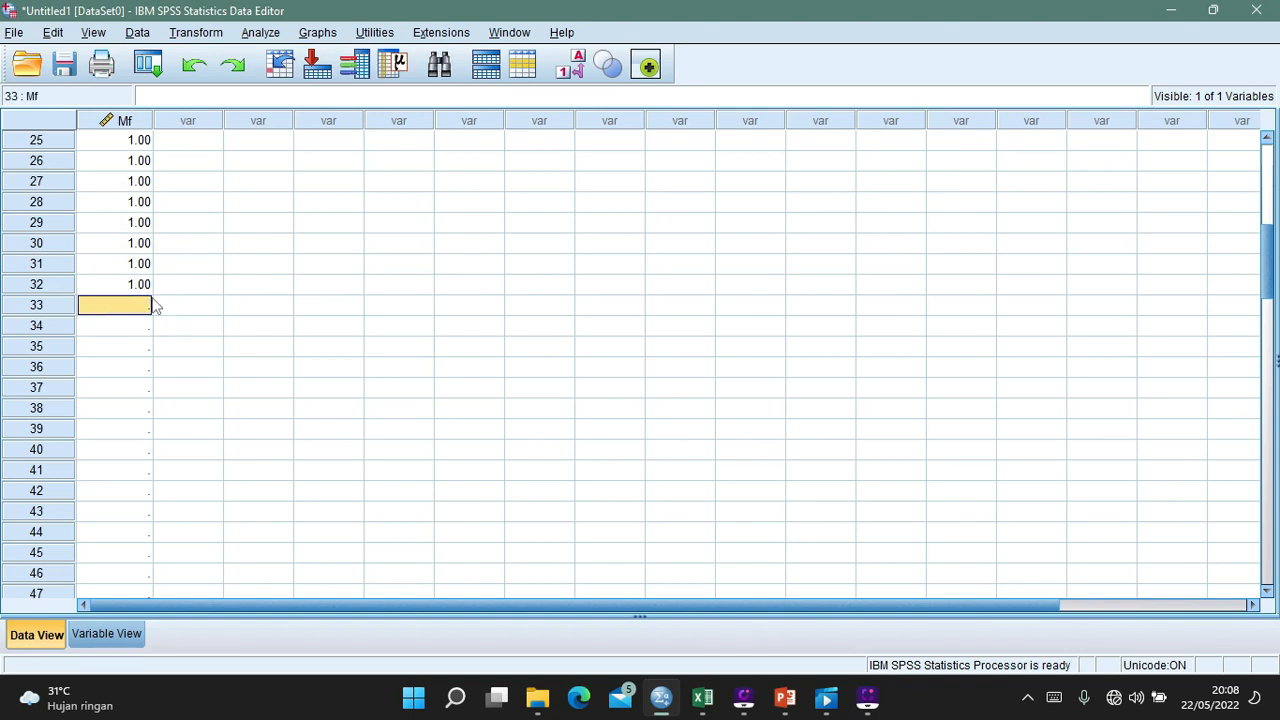
pyautogui.hotkey('shift', 'F10')
pyautogui.click(250, 406)
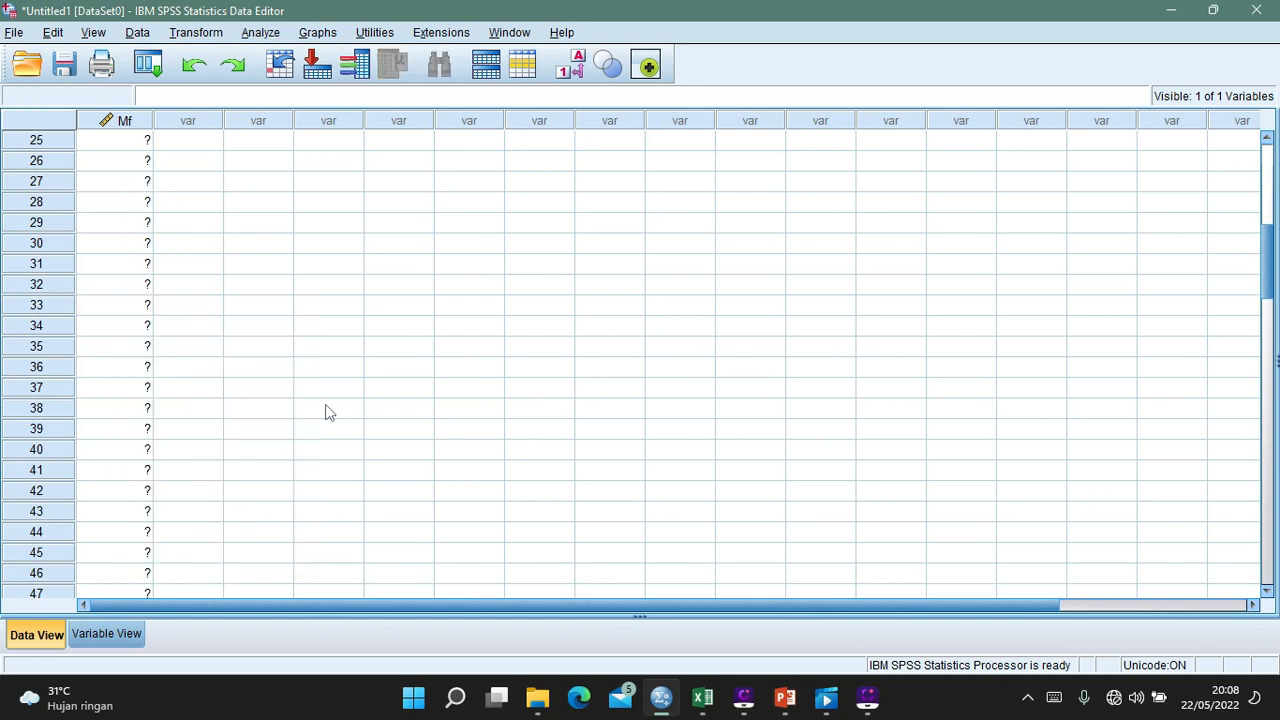
pyautogui.scroll(-9, 668, 408)
# Switch to the survey workbook in Excel and copy the Daging column's values in D2:D36, leaving out the header
pyautogui.click(700, 700)
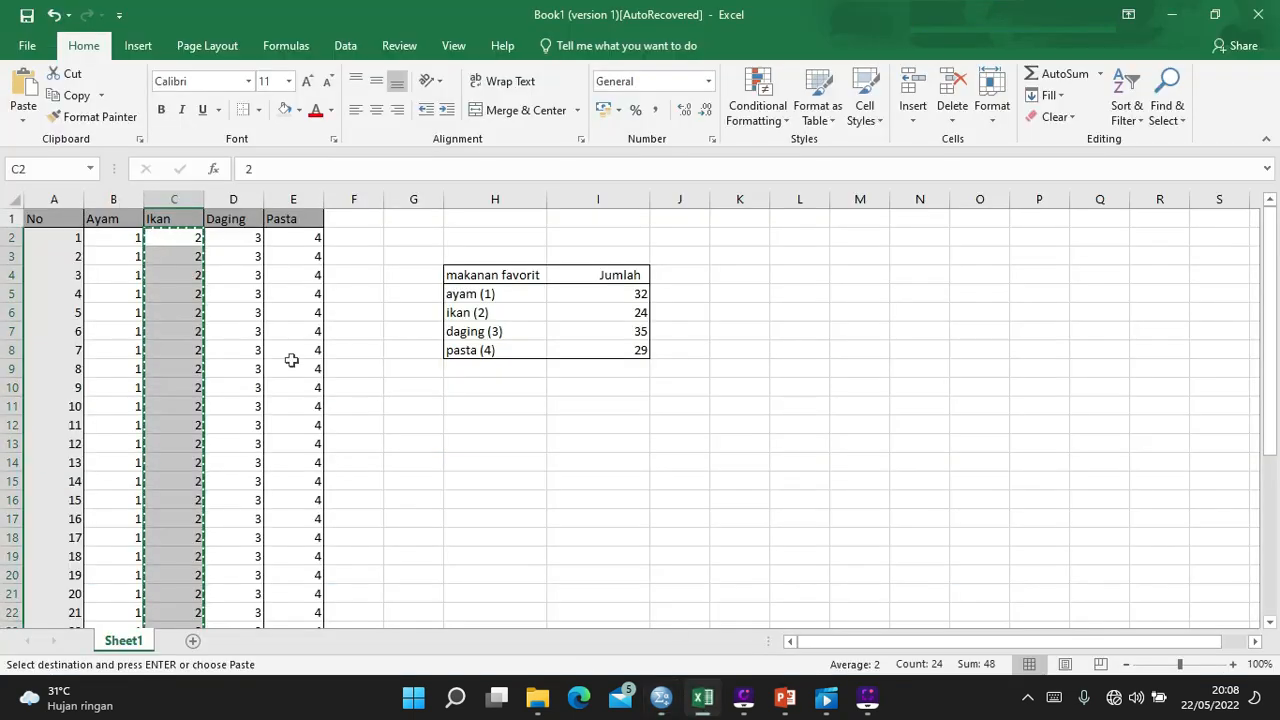
pyautogui.click(231, 237)
pyautogui.moveTo(231, 237); pyautogui.dragTo(239, 595)
pyautogui.rightClick(239, 595)
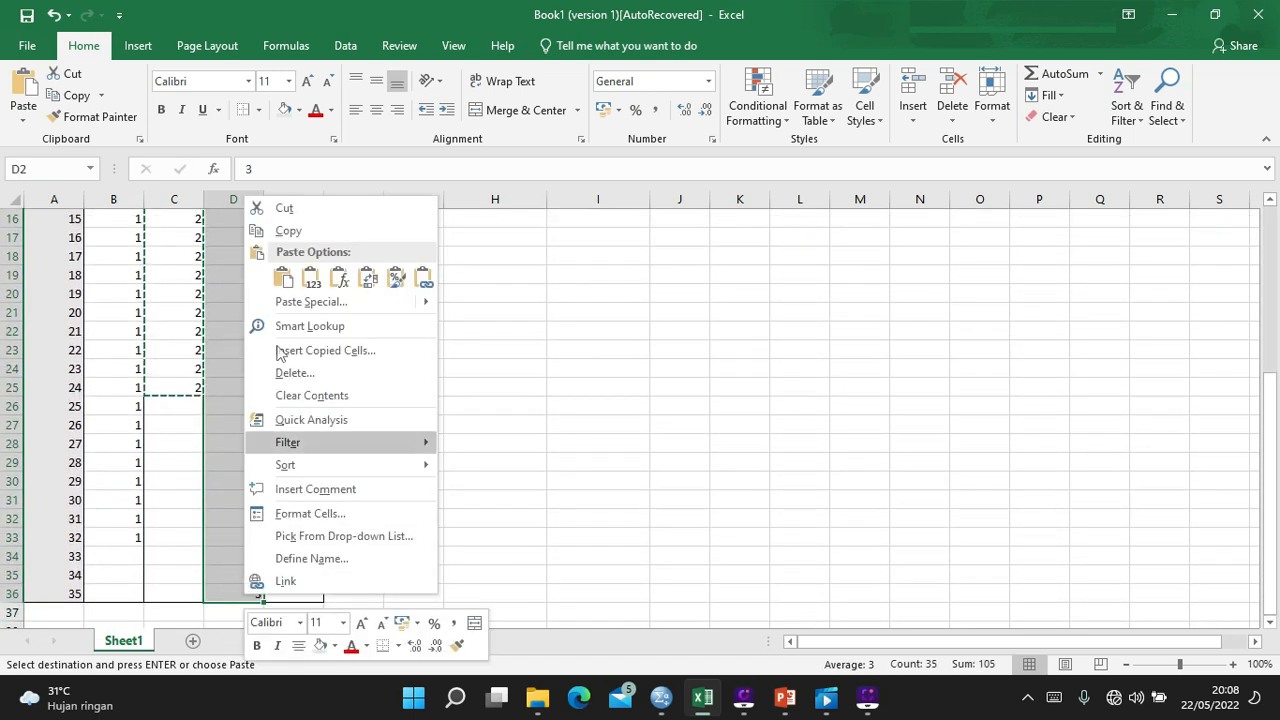
pyautogui.press('Escape')
pyautogui.scroll(5, 297, 234)
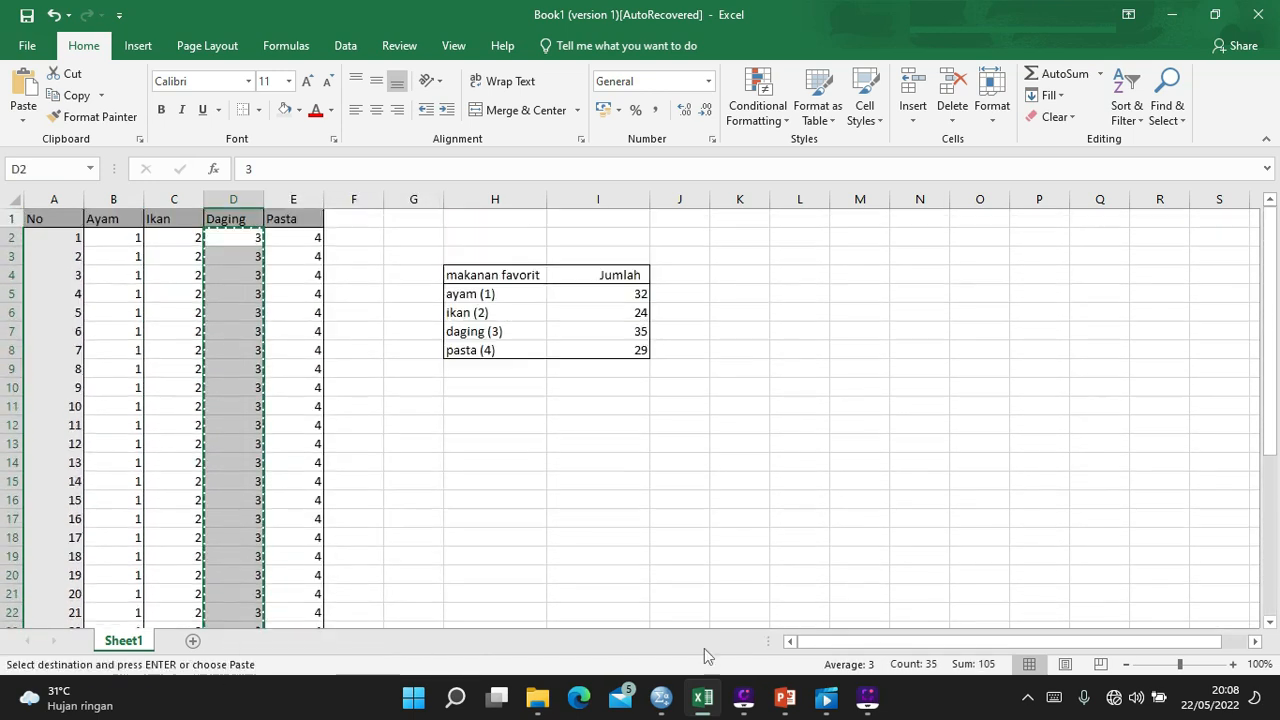
# Switch to SPSS Statistics and paste the copied Daging values into the Mf column from row 57
pyautogui.click(661, 697)
pyautogui.click(111, 243)
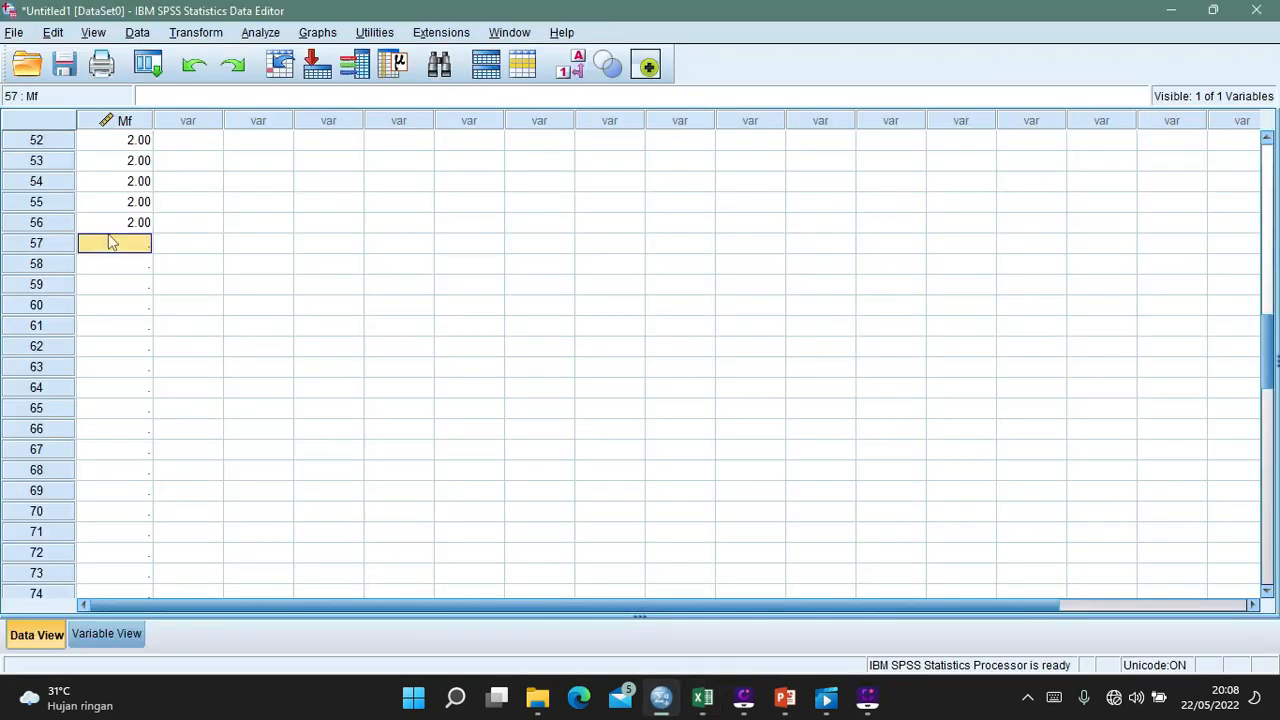
pyautogui.rightClick(111, 243)
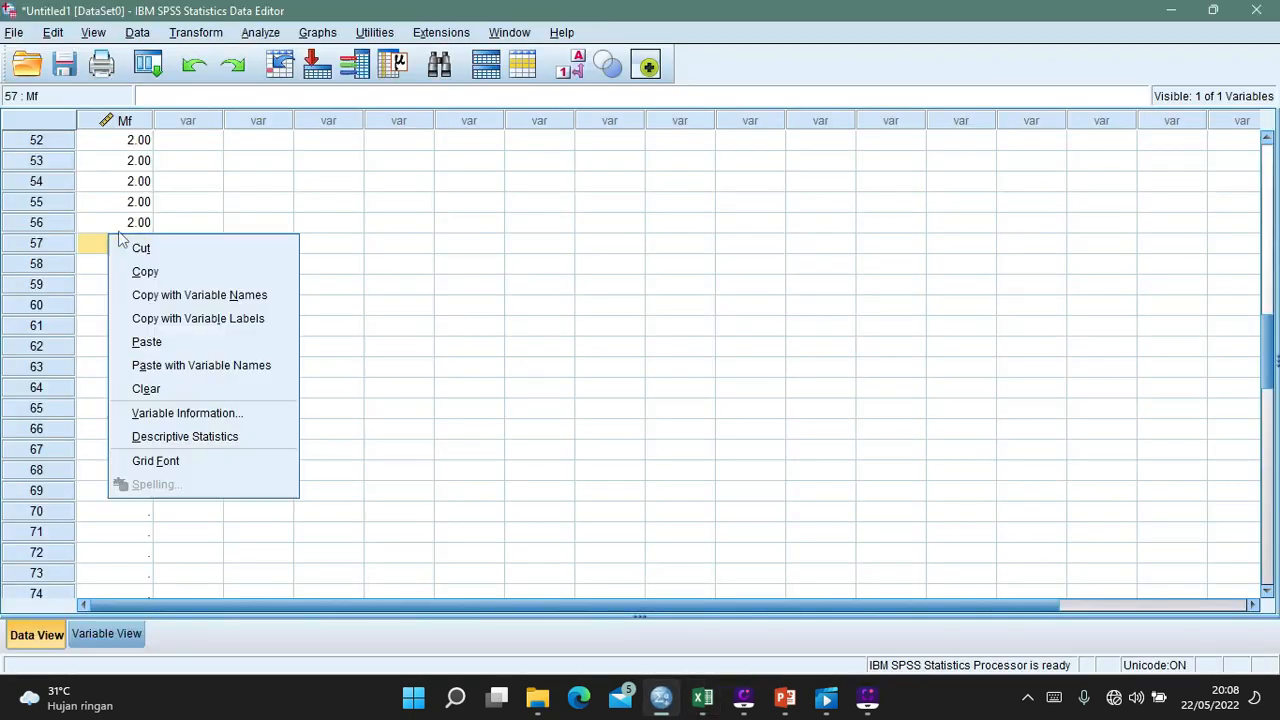
pyautogui.click(147, 341)
pyautogui.scroll(-7, 517, 366)
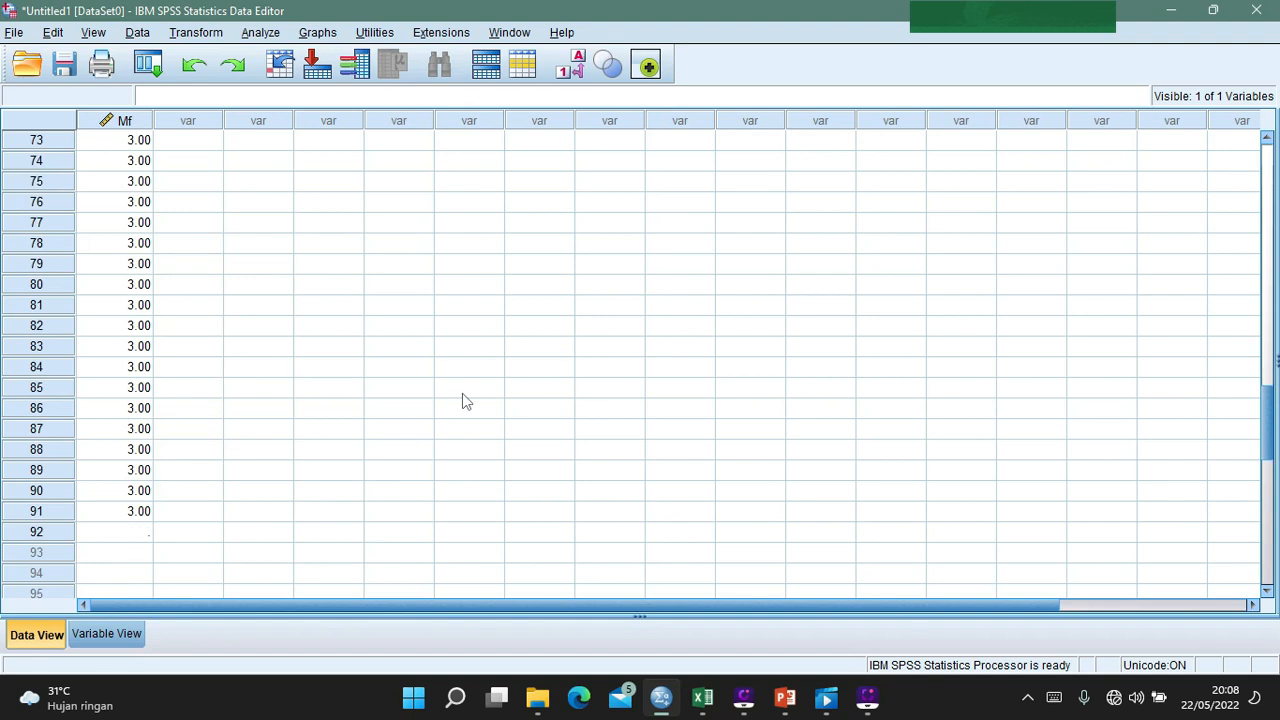
# Switch to the survey workbook in Excel and copy the Pasta column's values in E2:E30, leaving out the header
pyautogui.click(704, 697)
pyautogui.moveTo(287, 335); pyautogui.dragTo(310, 555)
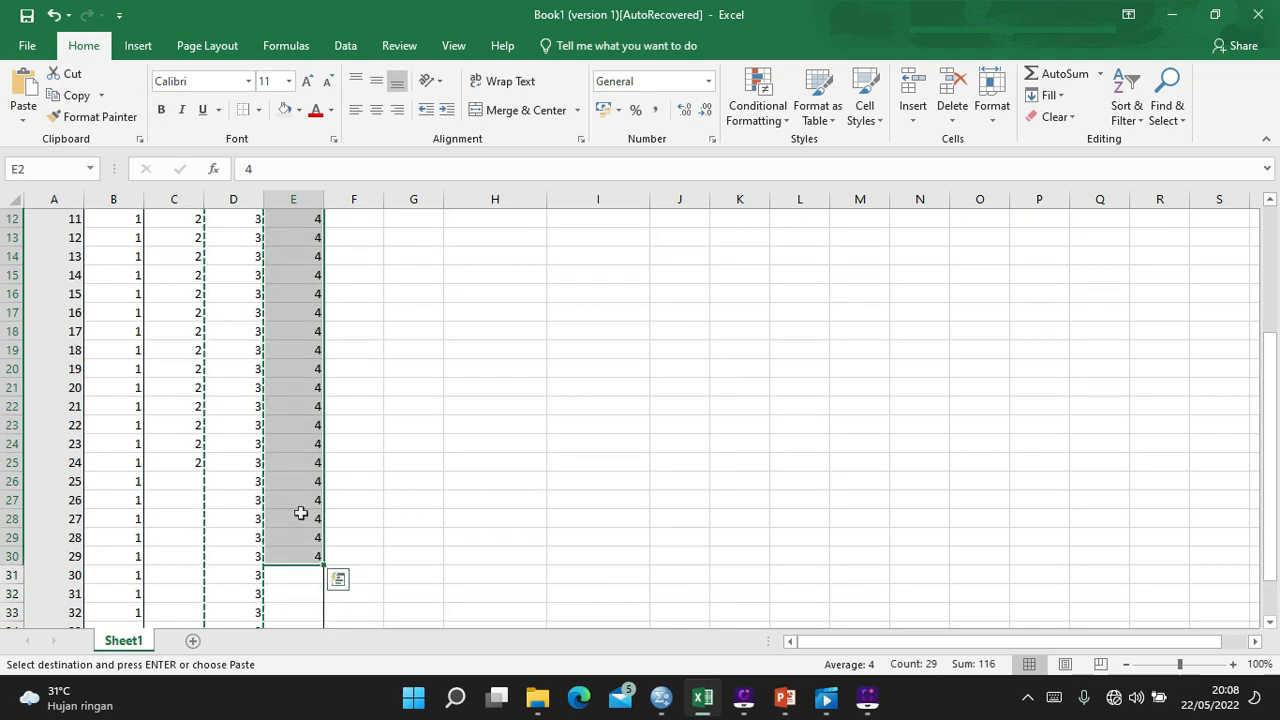
pyautogui.rightClick(301, 512)
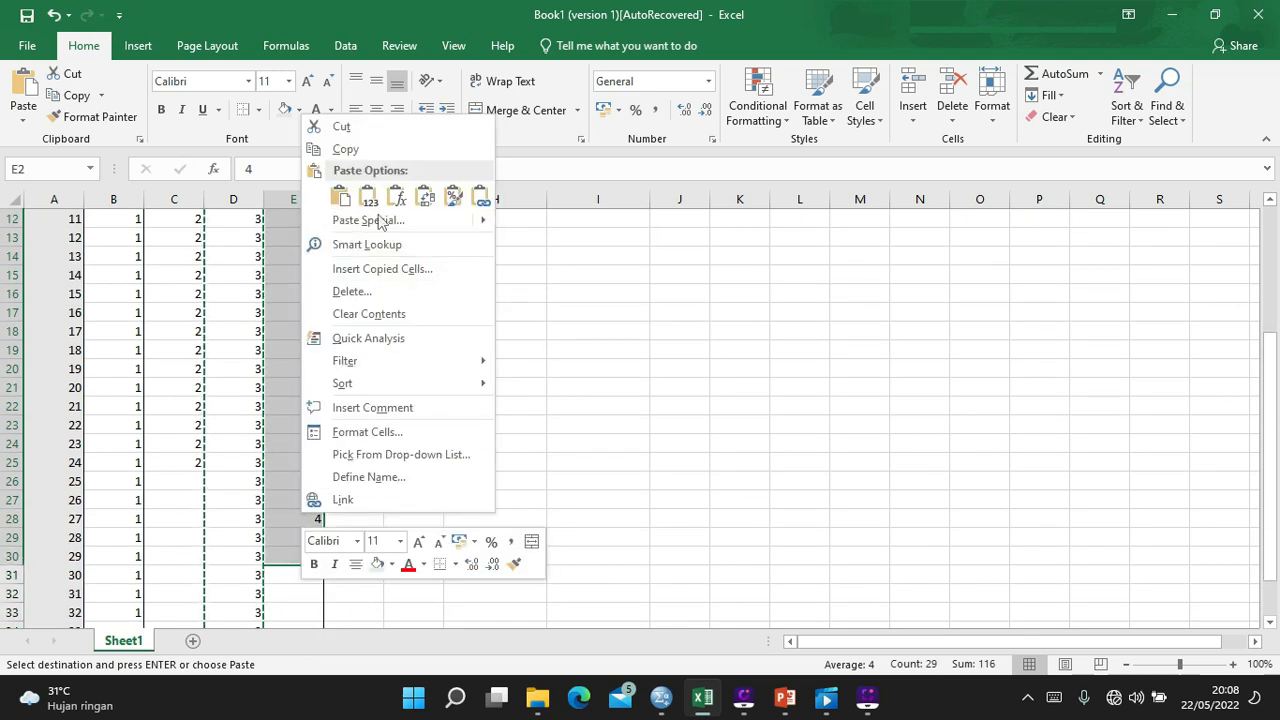
pyautogui.click(360, 149)
pyautogui.scroll(4, 403, 211)
# Switch to SPSS Statistics, paste the copied Pasta values into the Mf column from row 92, and check the filled column
pyautogui.click(652, 697)
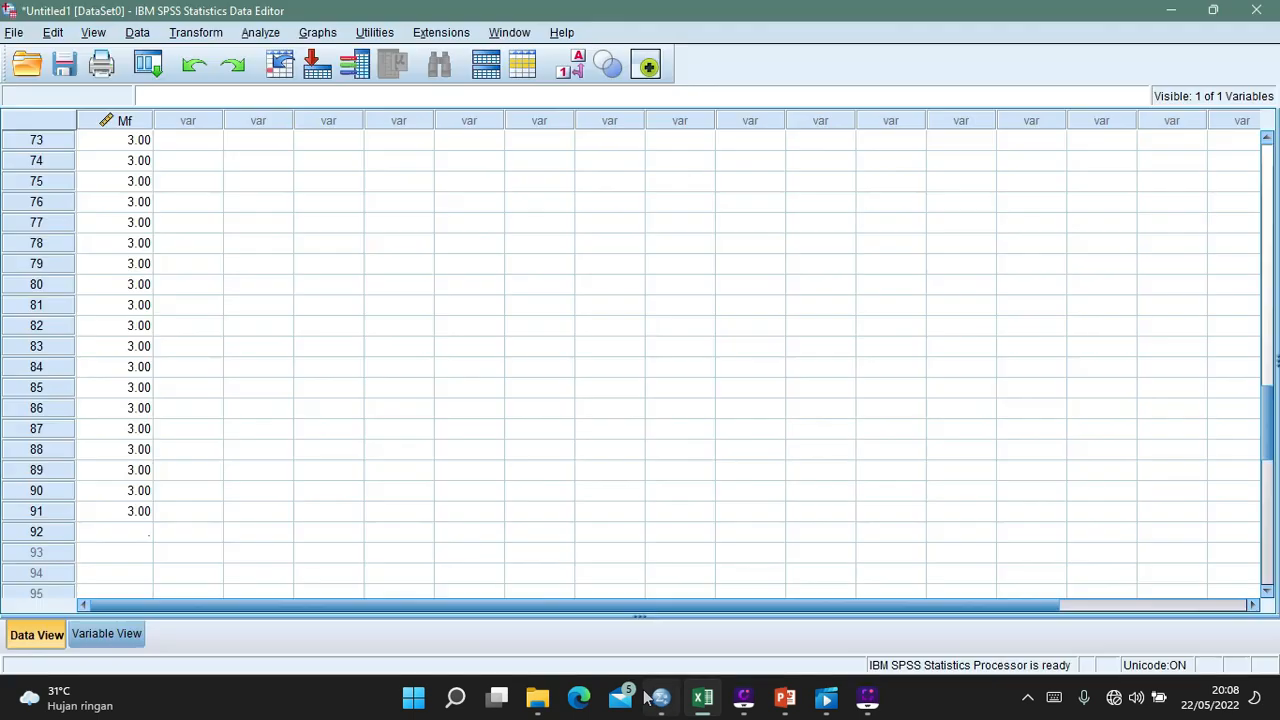
pyautogui.scroll(-3, 145, 440)
pyautogui.rightClick(114, 346)
pyautogui.click(209, 444)
pyautogui.scroll(-4, 220, 402)
pyautogui.scroll(7, 220, 402)
pyautogui.hotkey('ctrl', 'z')
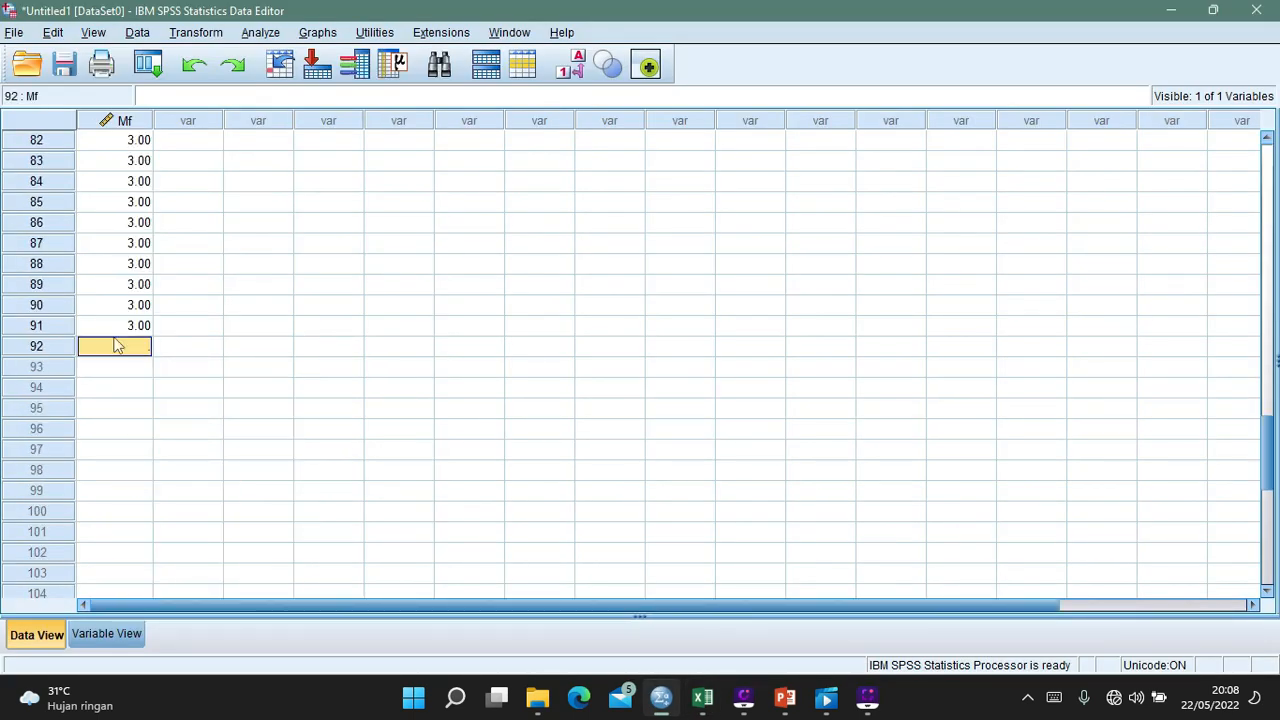
pyautogui.hotkey('ctrl', 'v')
pyautogui.scroll(-9, 213, 375)
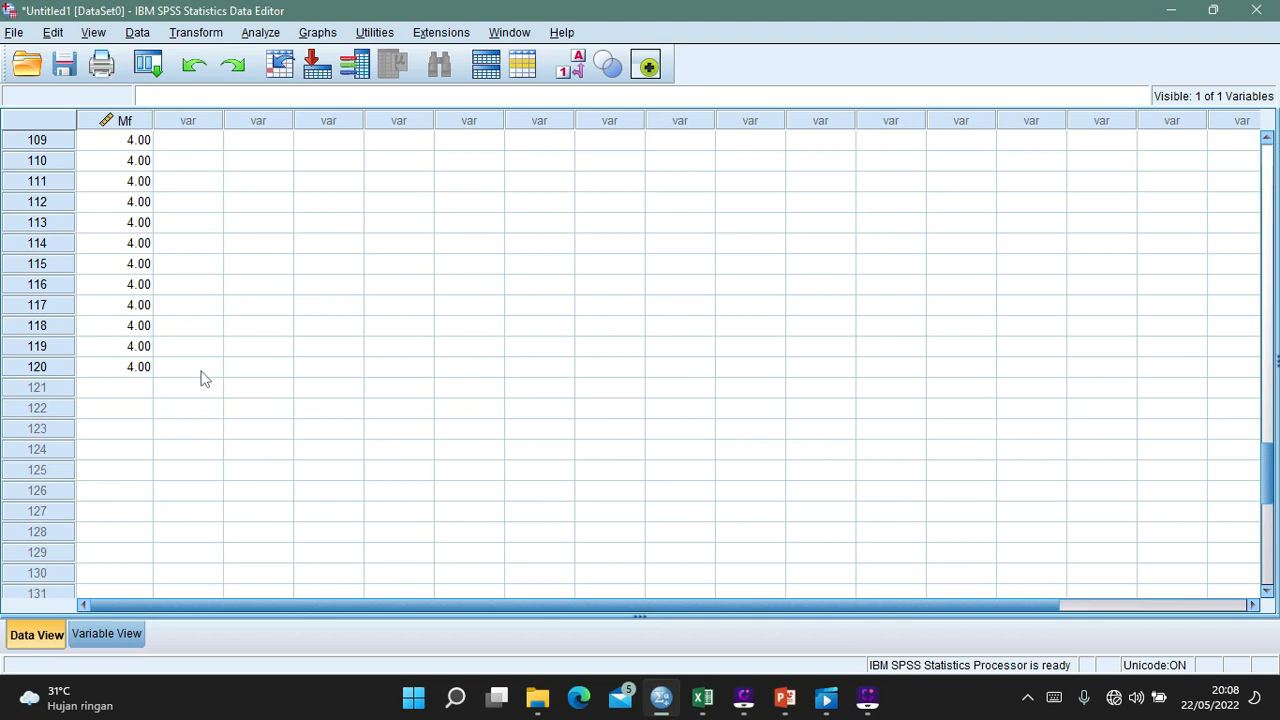
pyautogui.scroll(15, 245, 384)
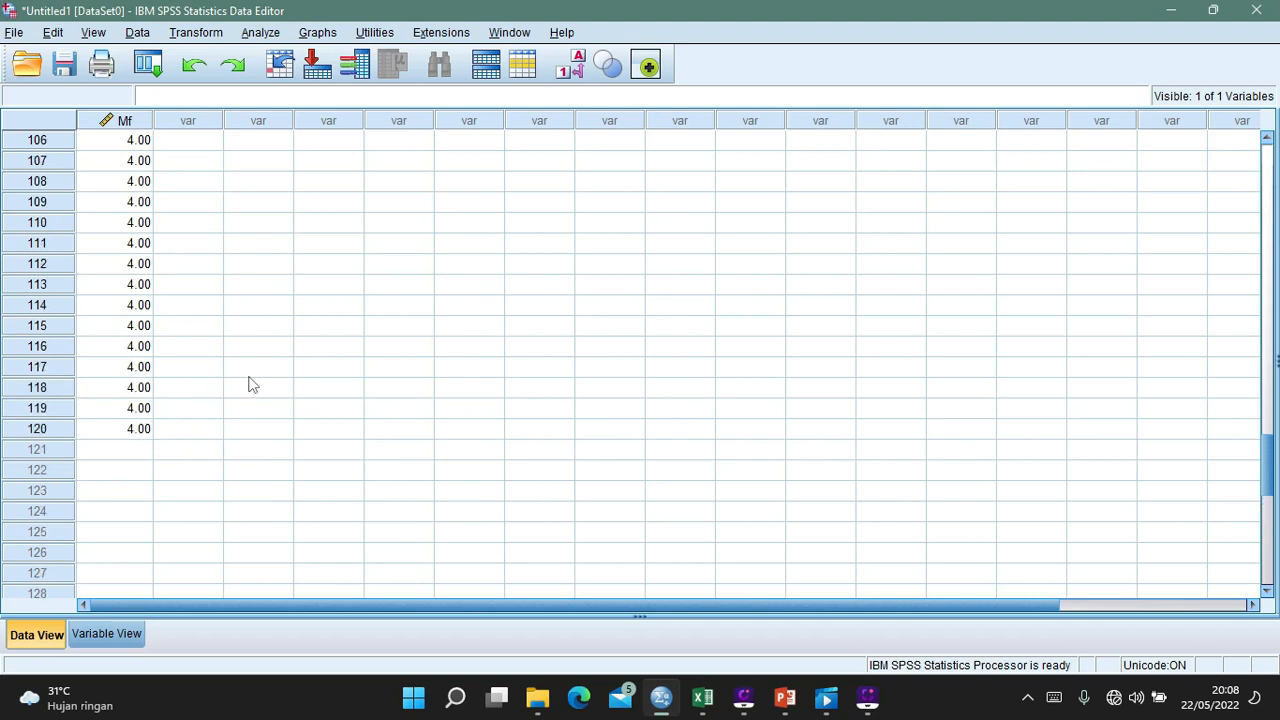
pyautogui.scroll(12, 252, 386)
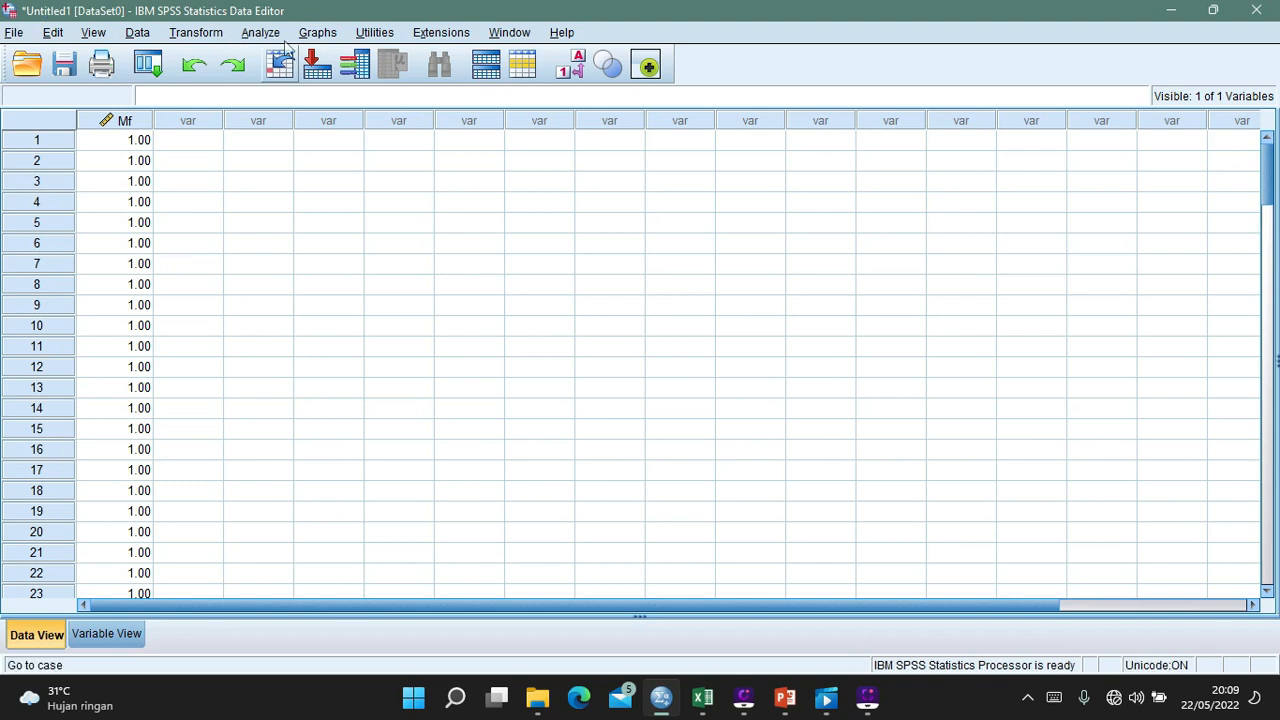
# Run a legacy nonparametric Chi-square test on Makanan Favorit [Mf], with the expected range taken from the data and all categories equal
pyautogui.click(260, 33)
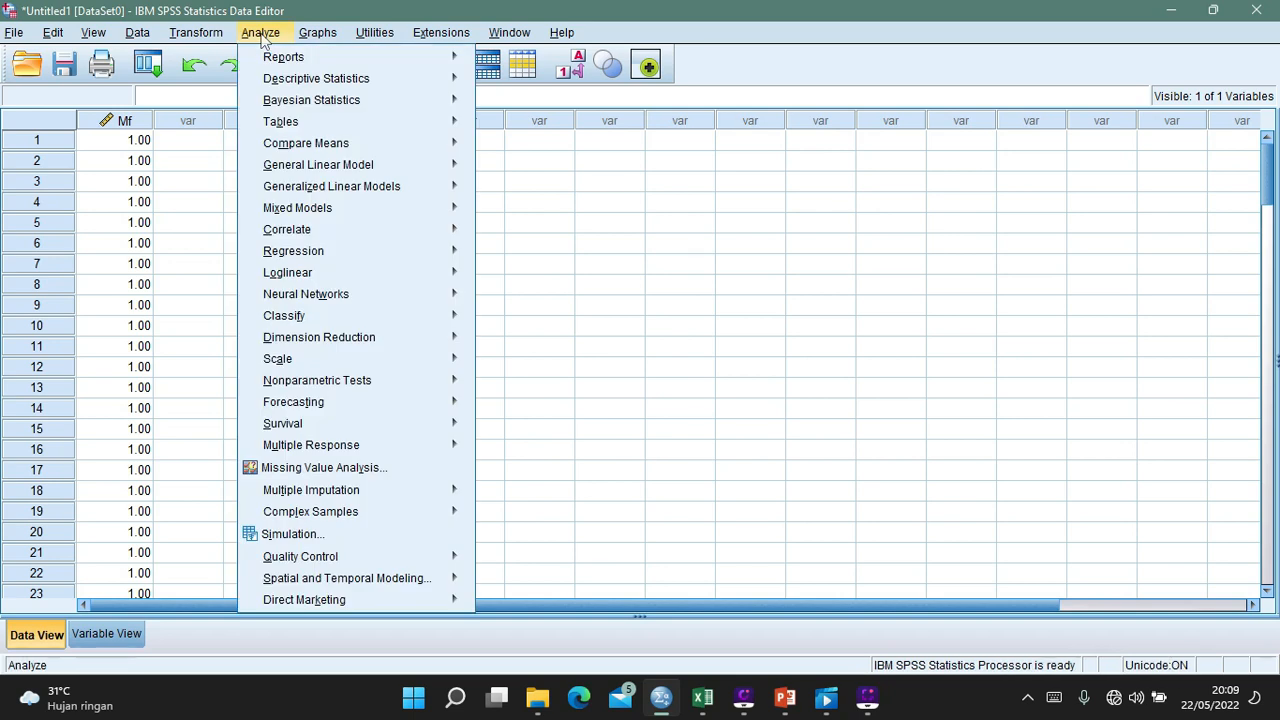
pyautogui.moveTo(323, 389)
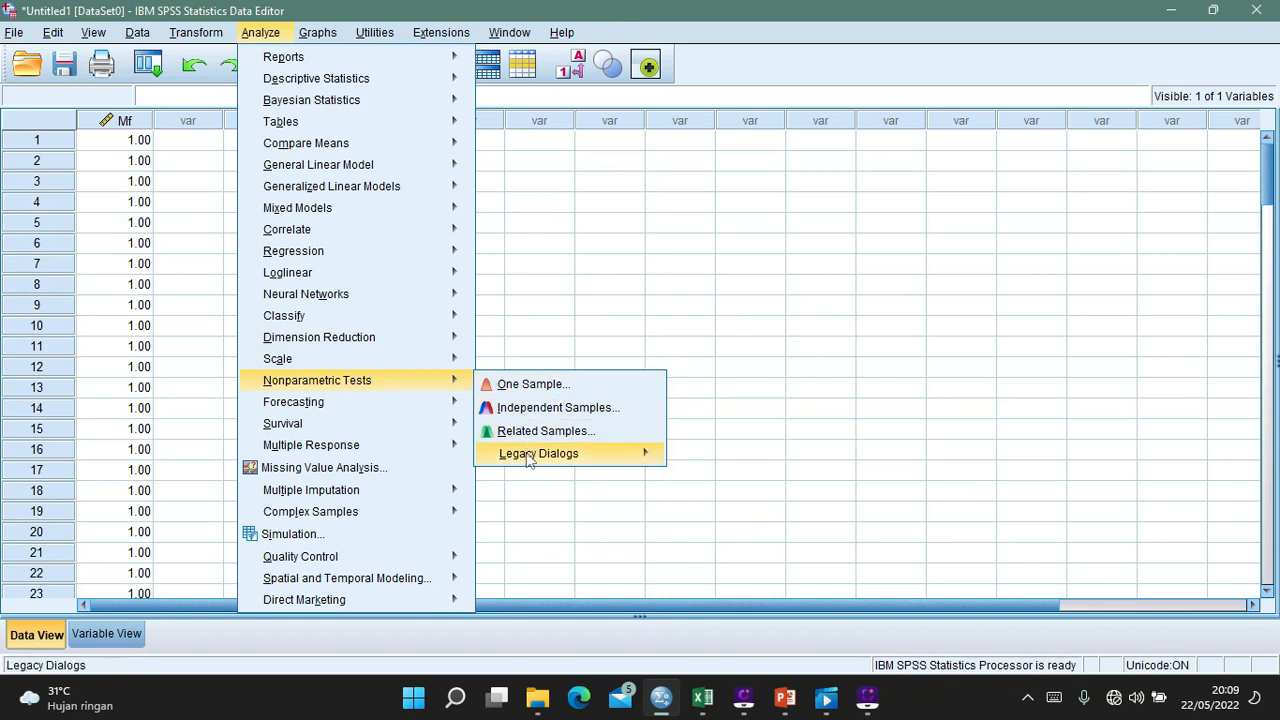
pyautogui.moveTo(529, 458)
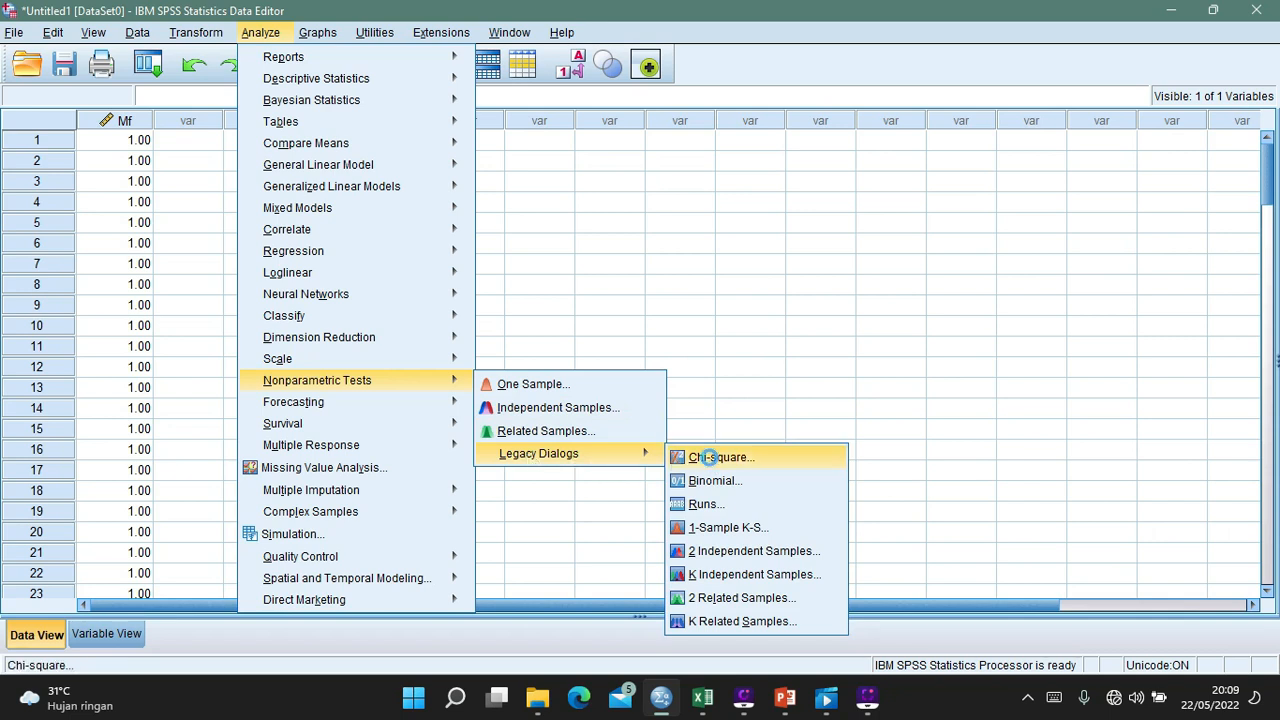
pyautogui.click(713, 463)
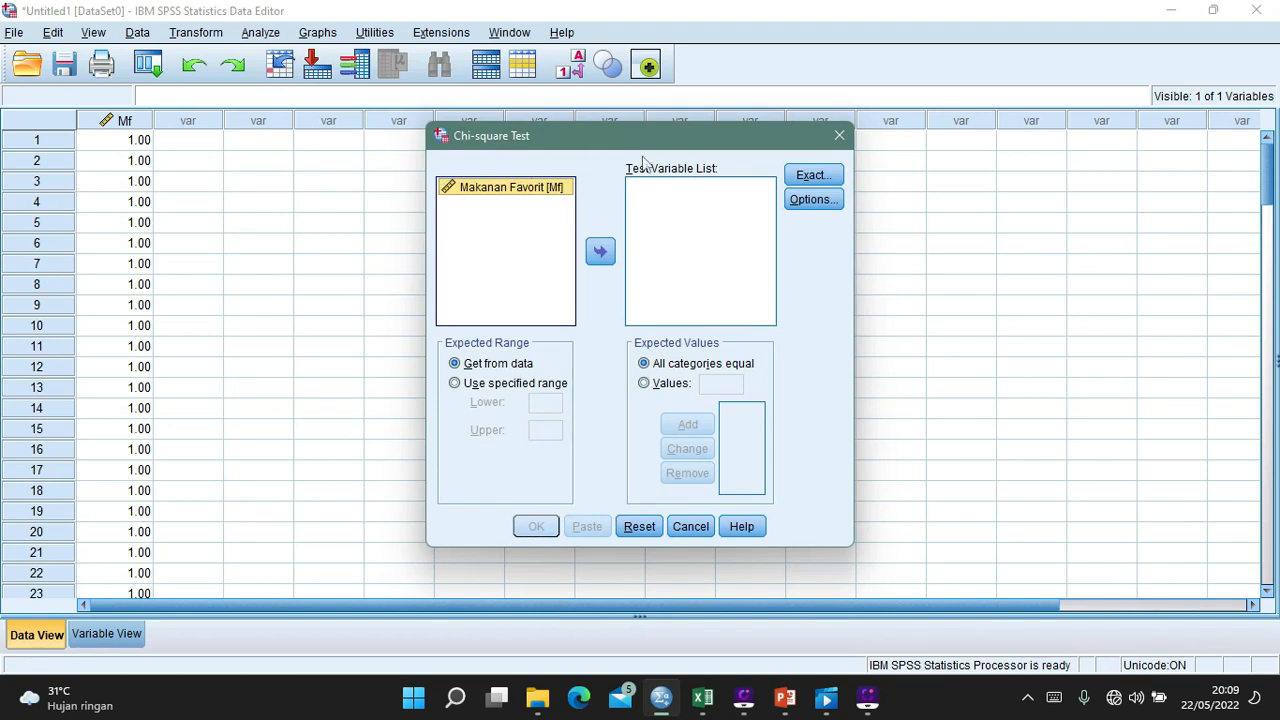
pyautogui.click(609, 260)
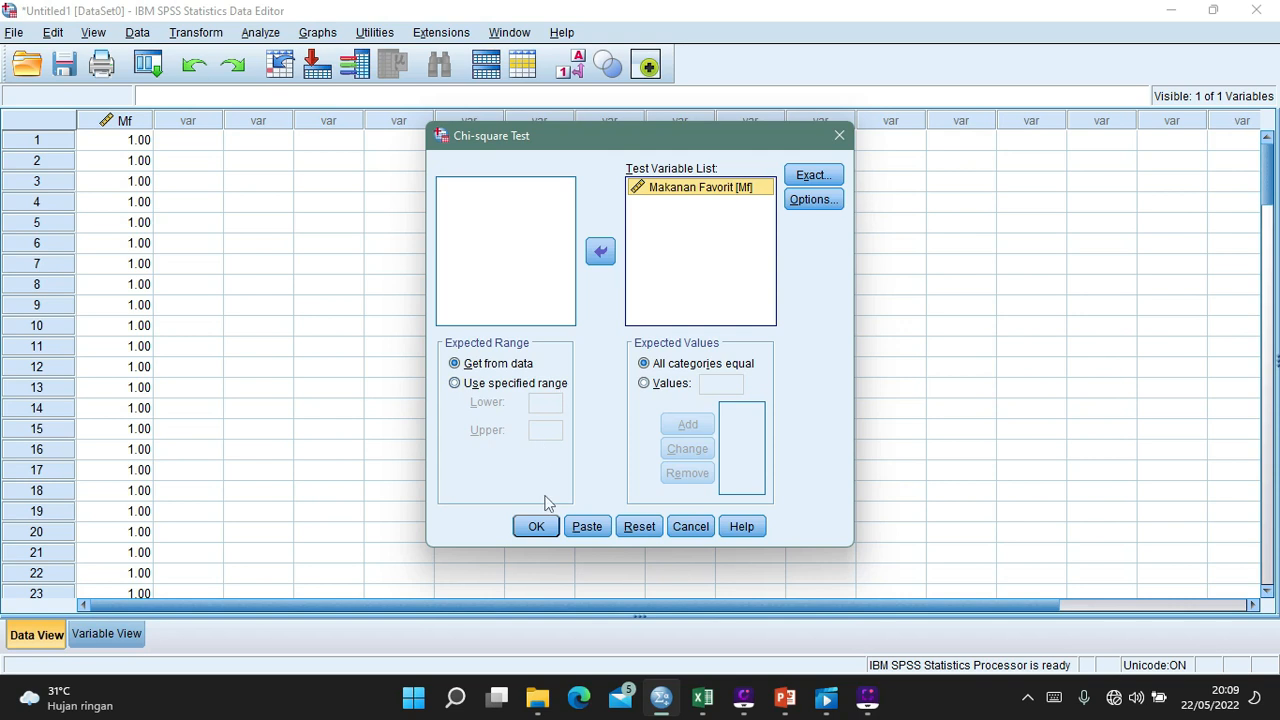
pyautogui.click(536, 527)
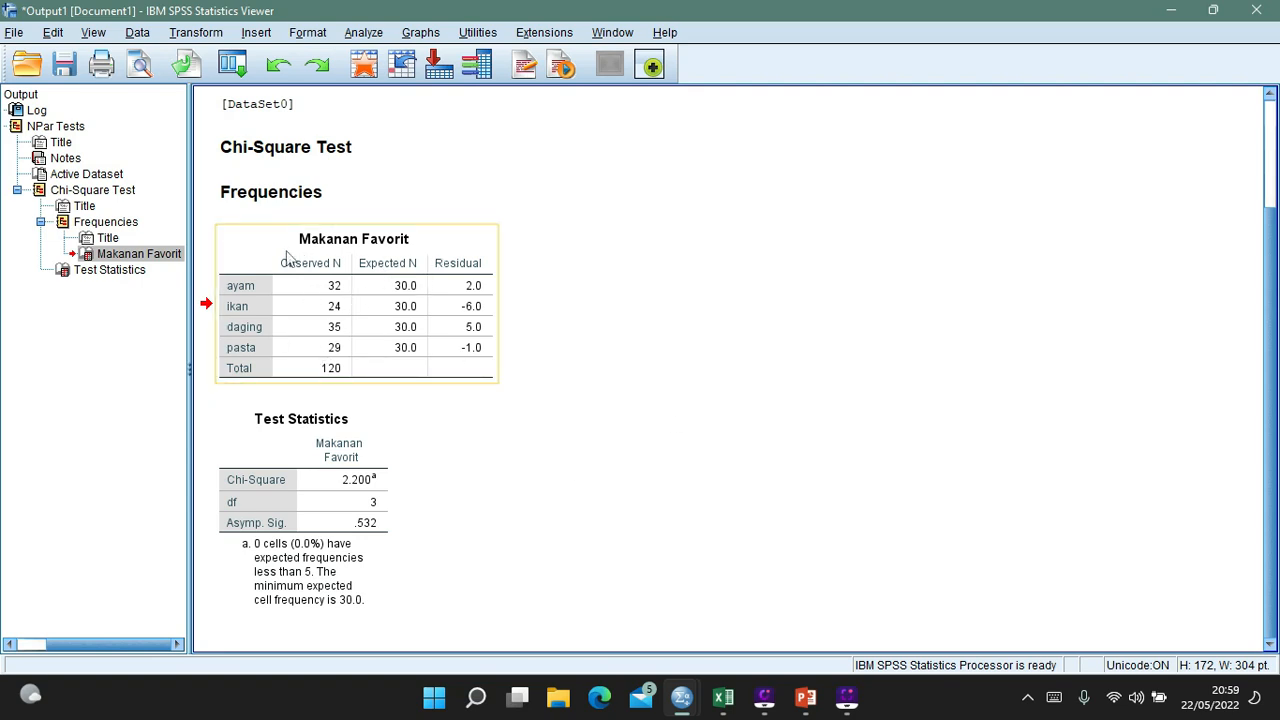
# Examine the Makanan Favorit frequency table and the Test Statistics table in the chi-square output
pyautogui.click(323, 391)
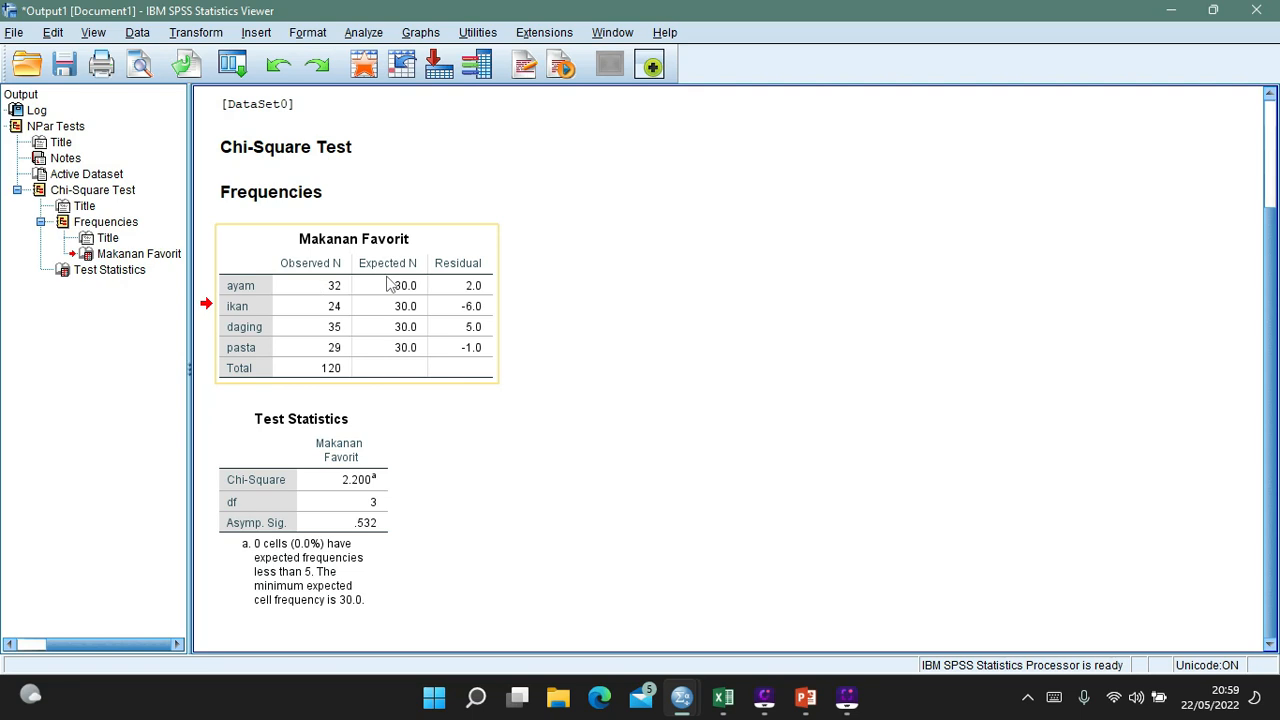
pyautogui.click(358, 488)
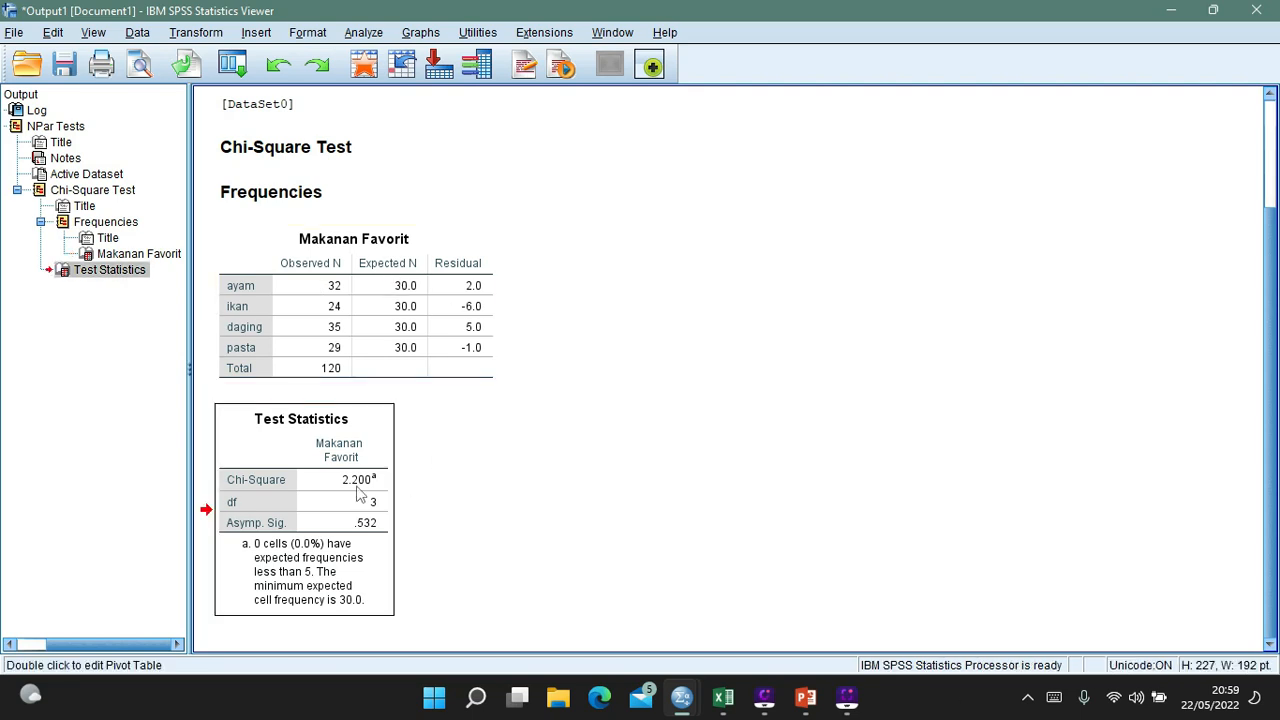